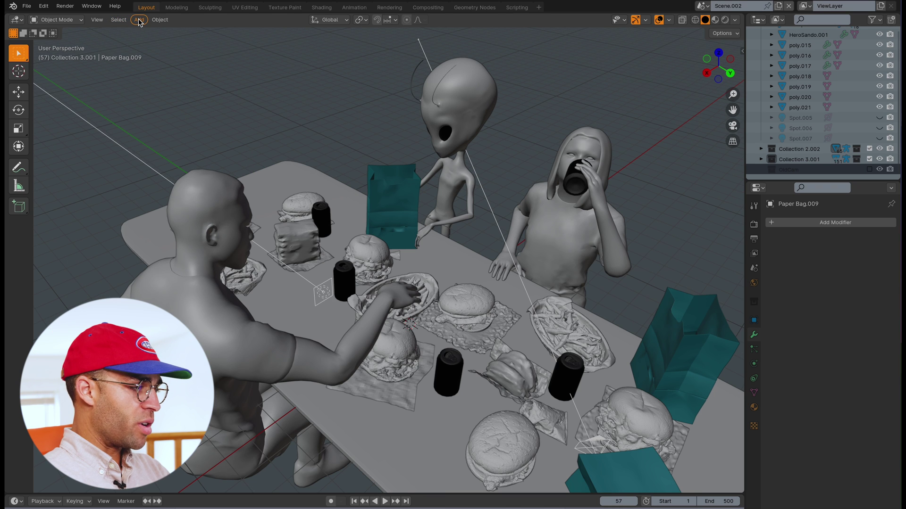
Add a Bezier curve to the scene and raise it along the global Z axis above the tabletop
click(139, 20)
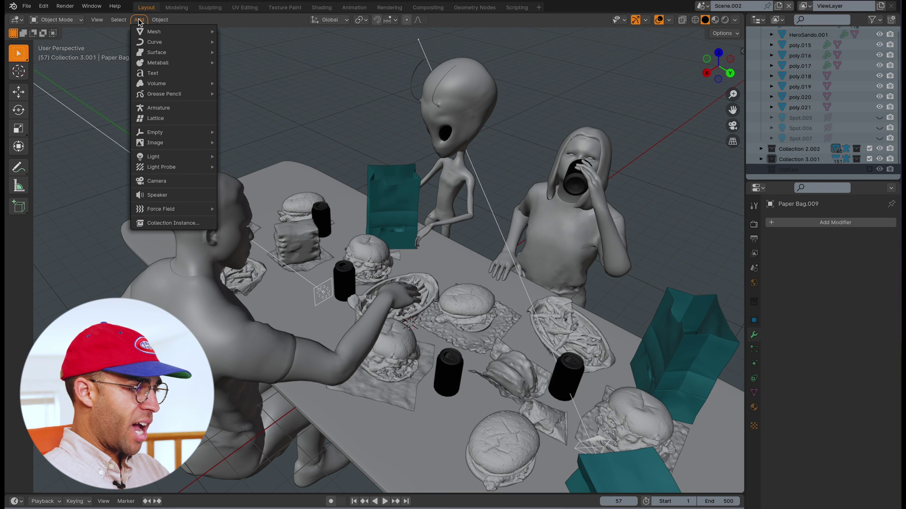
mouse_move(168, 45)
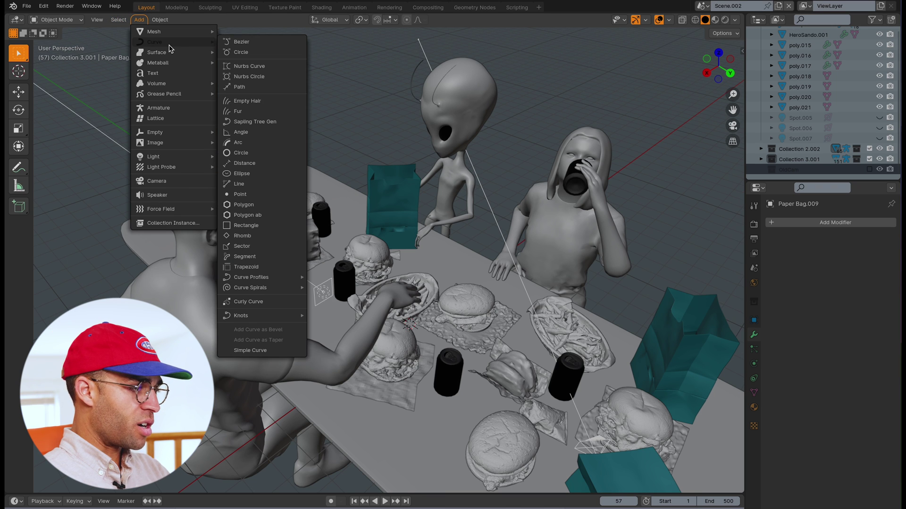
click(241, 41)
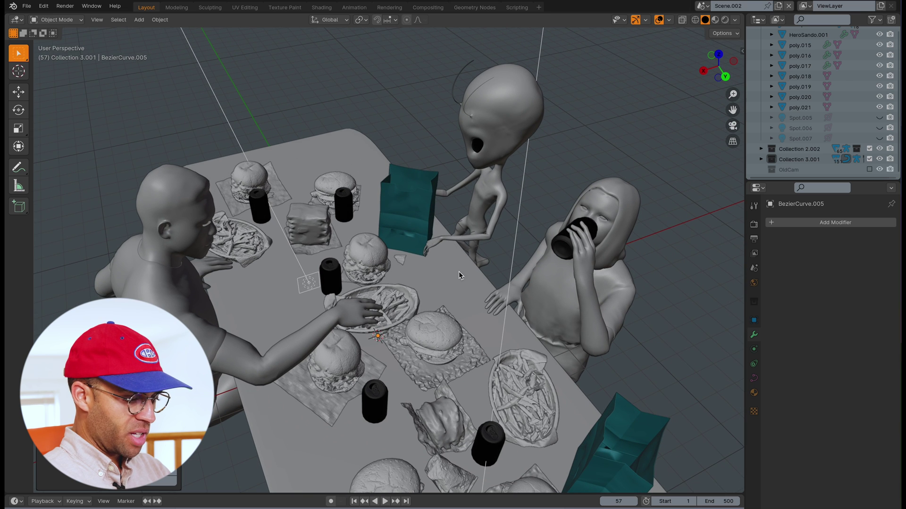
key(g)
key(z)
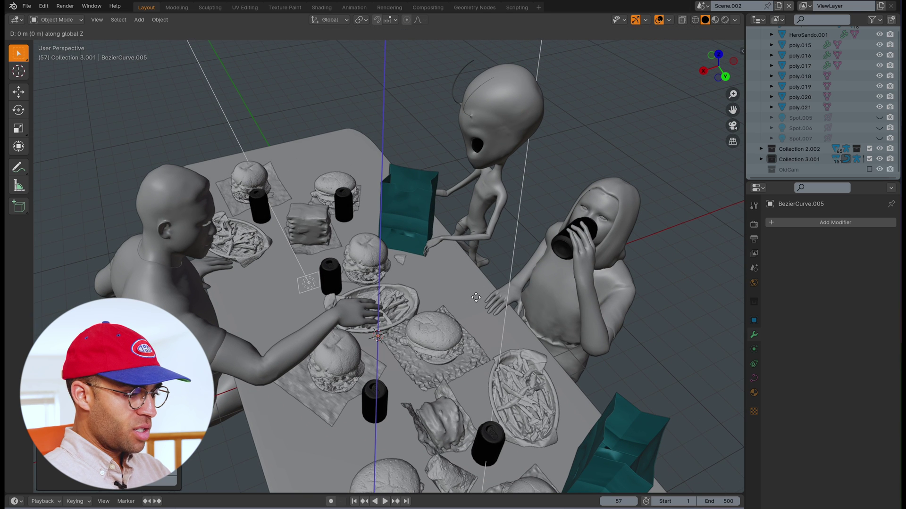
click(480, 273)
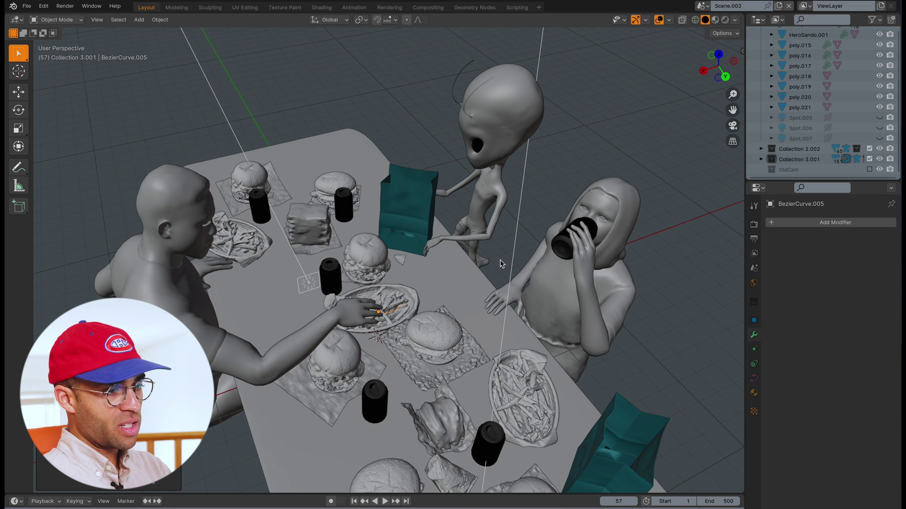
Enlarge the Bezier curve and rotate it 90 degrees about the global Z axis
middle_drag(584, 219, 422, 198)
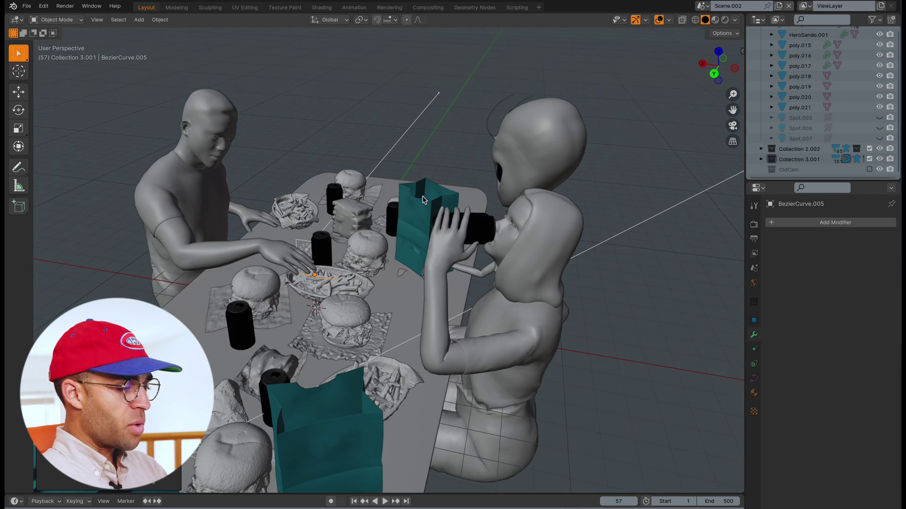
middle_drag(390, 235, 391, 246)
key(s)
click(590, 255)
middle_drag(469, 247, 471, 250)
key(r)
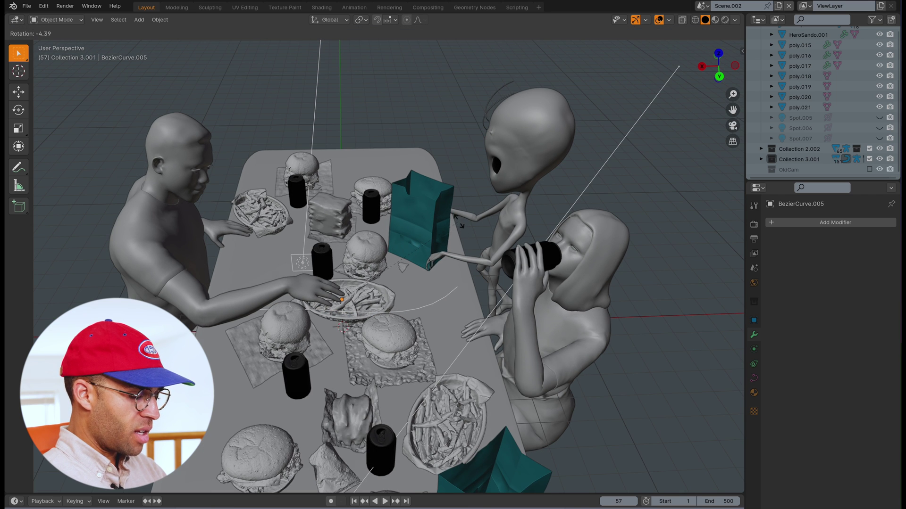
text(z90)
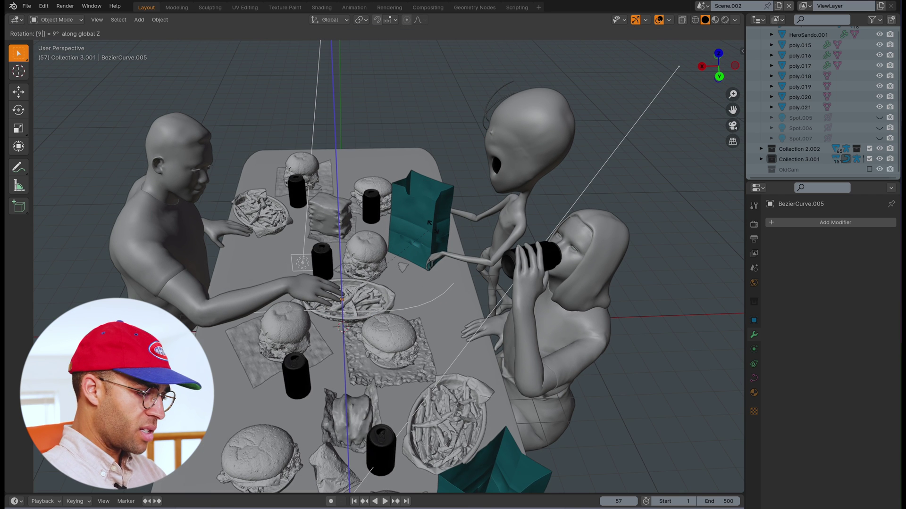
key(Return)
Move the curve in top view about 8.3 m along negative Y, toward the end of the table with the wrapped sandwich
middle_drag(433, 227, 436, 230)
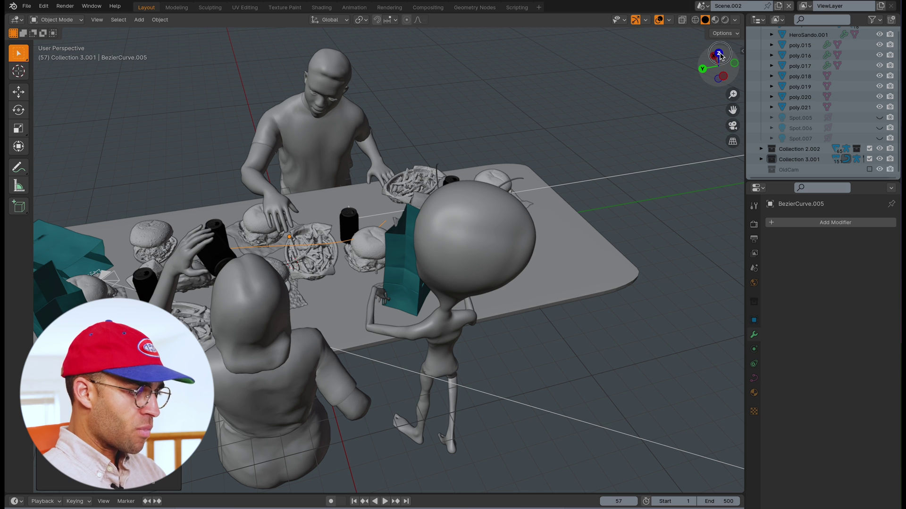
click(718, 53)
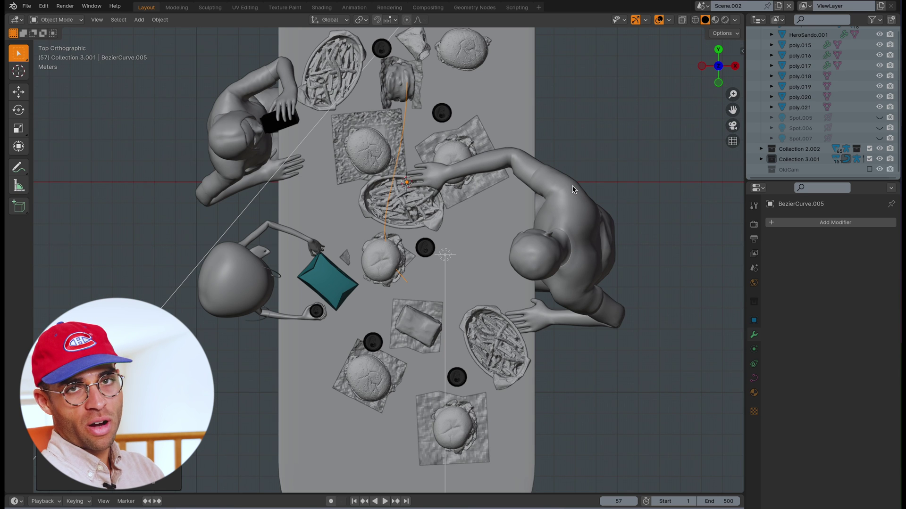
shift+middle_drag(572, 185, 534, 147)
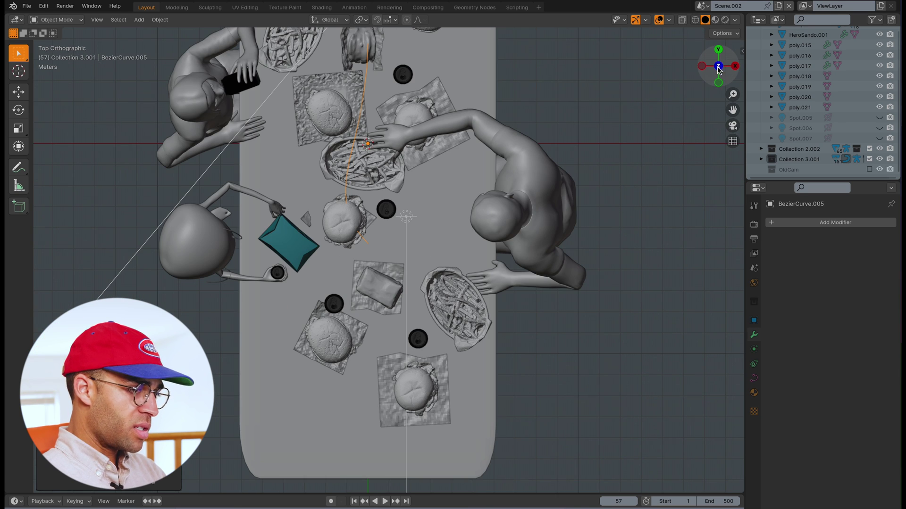
key(g)
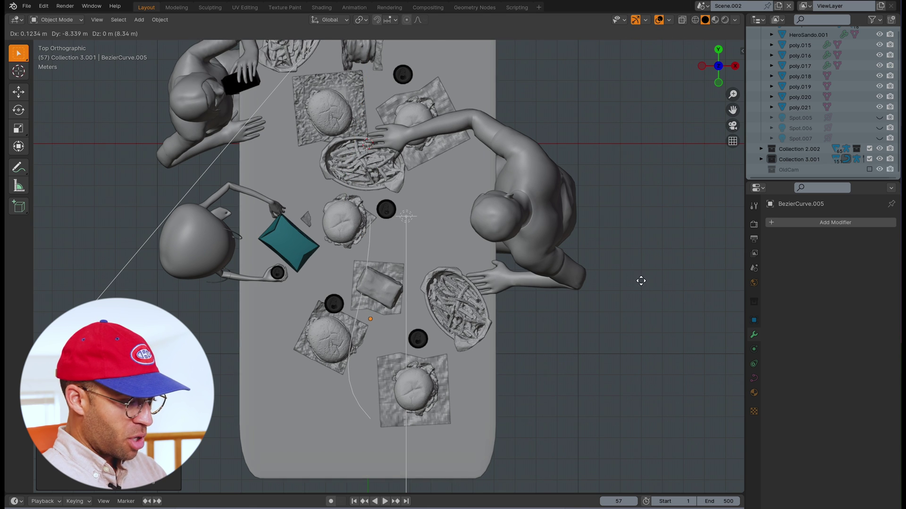
click(639, 275)
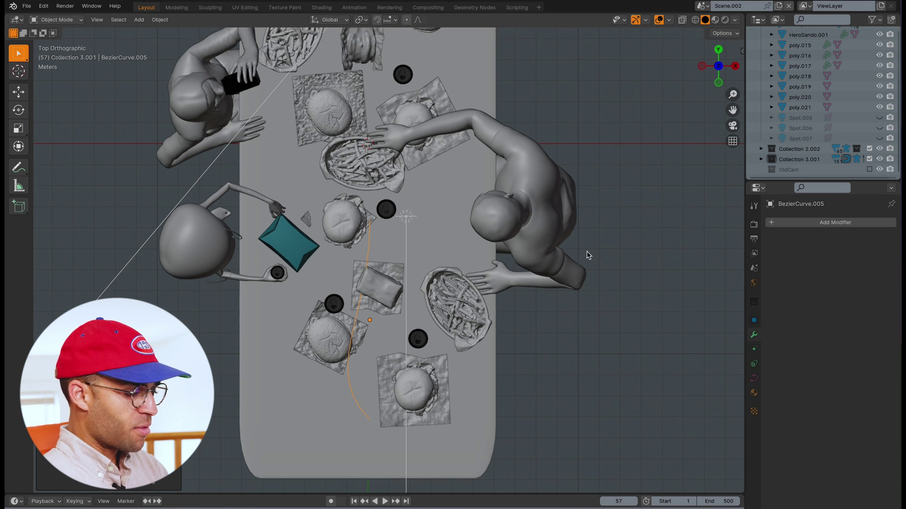
Rotate the curve in top view so that it runs at a slight diagonal along the table's length
key(r)
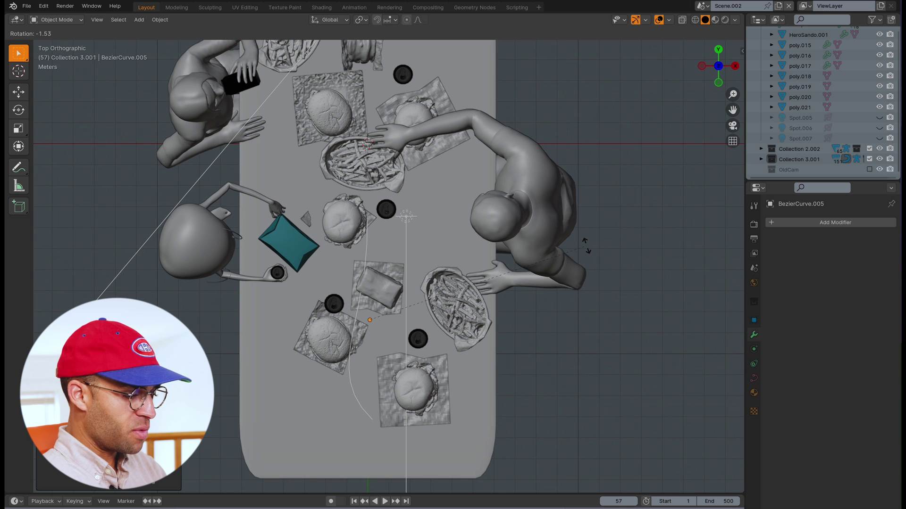
click(586, 245)
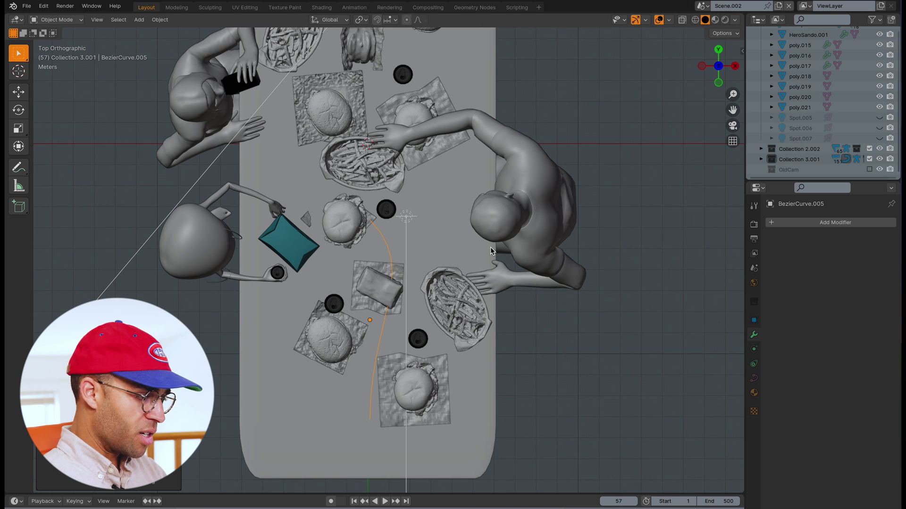
key(r)
click(399, 360)
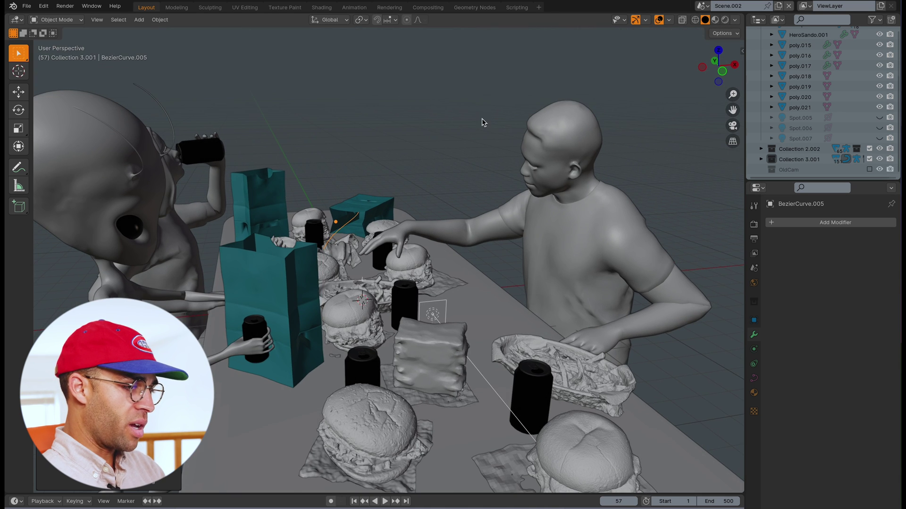
Position the curve in top view at the end of the table with the lying paper bag
key(KP_7)
key(g)
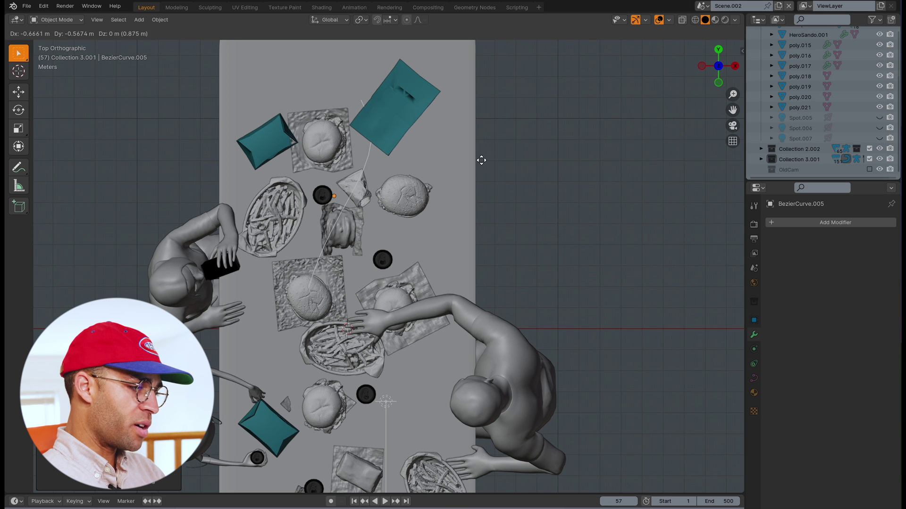
click(481, 144)
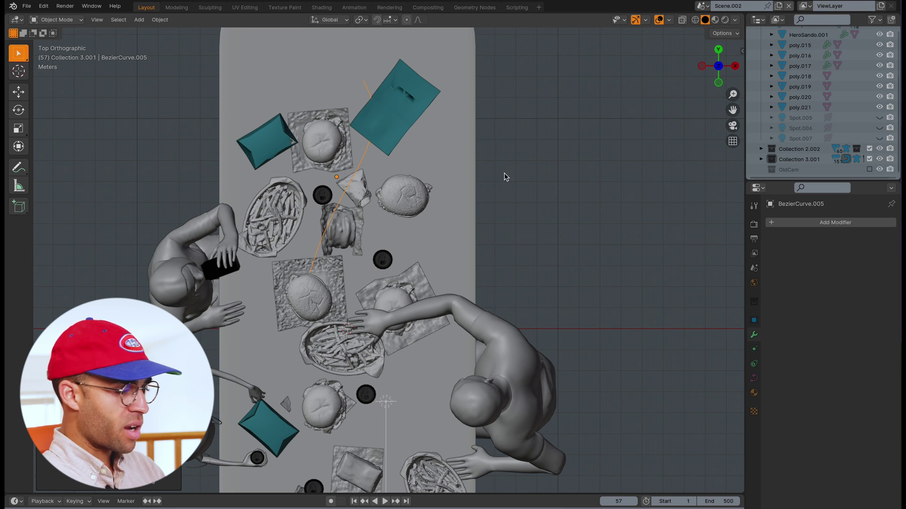
Rotate the curve further in top view and shift it so one end lies over the flat paper bag
middle_drag(657, 75, 659, 70)
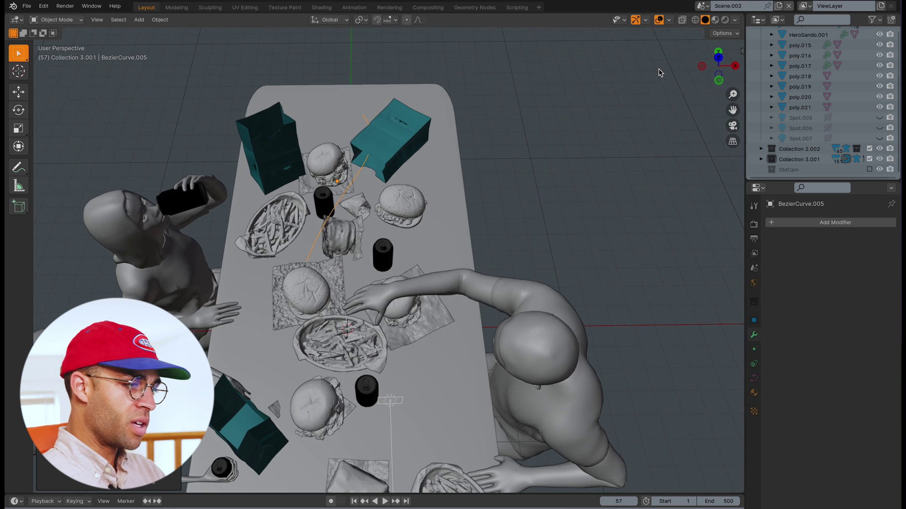
click(719, 59)
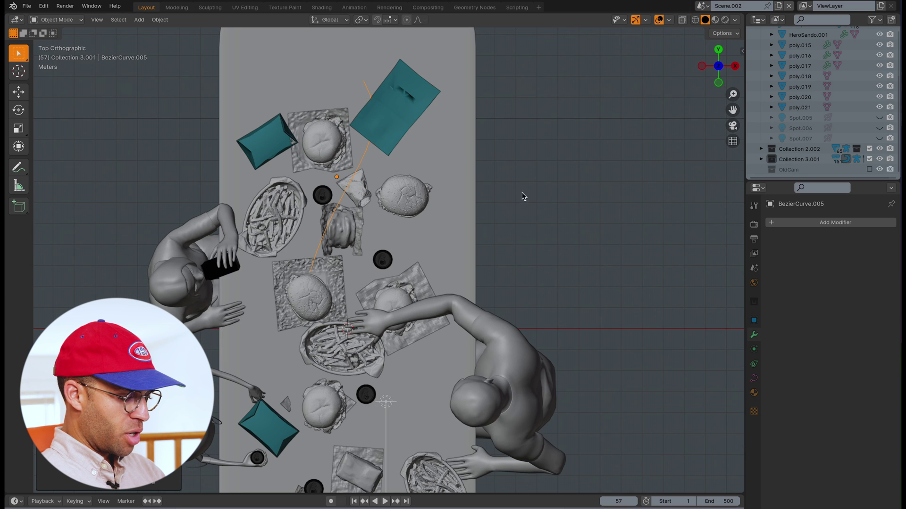
key(r)
click(399, 147)
key(g)
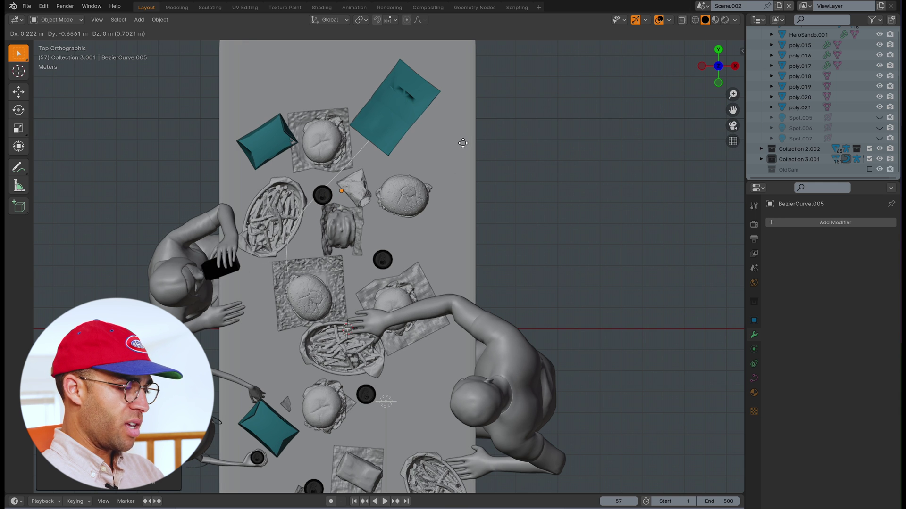
click(463, 143)
Edit the curve's points from above and move the end point near the burger onto the fries tray beside the drinking woman
middle_drag(463, 143, 419, 188)
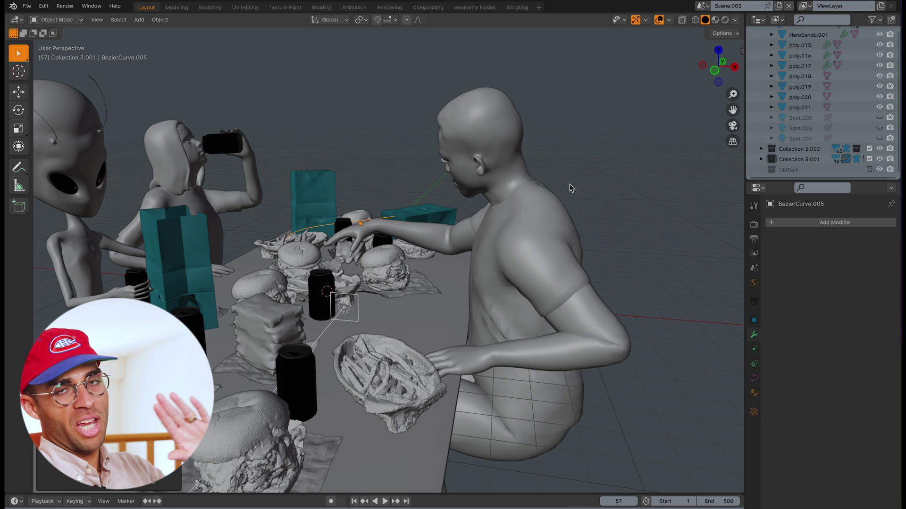
key(KP_7)
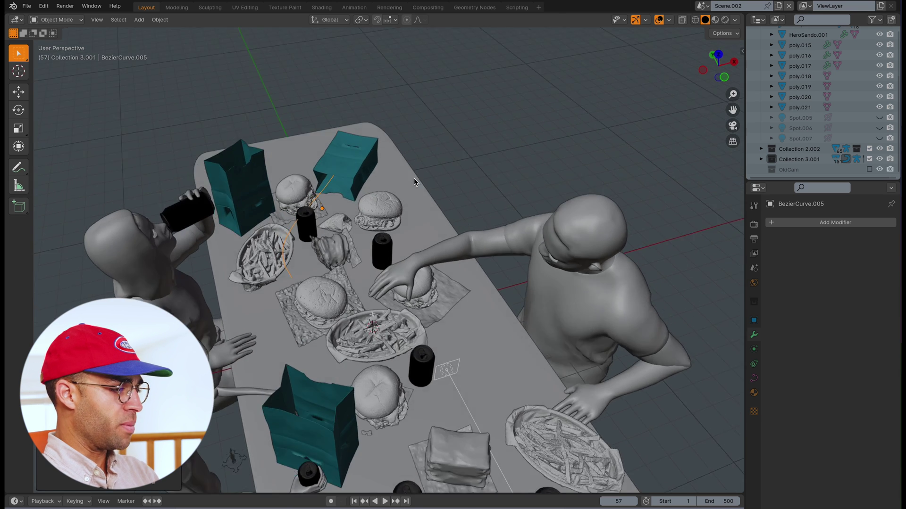
key(Tab)
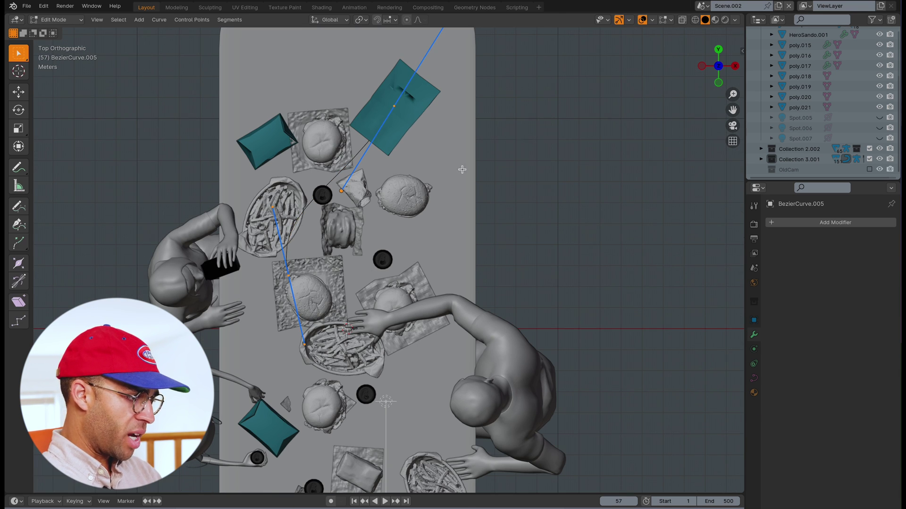
shift+middle_drag(444, 105, 438, 198)
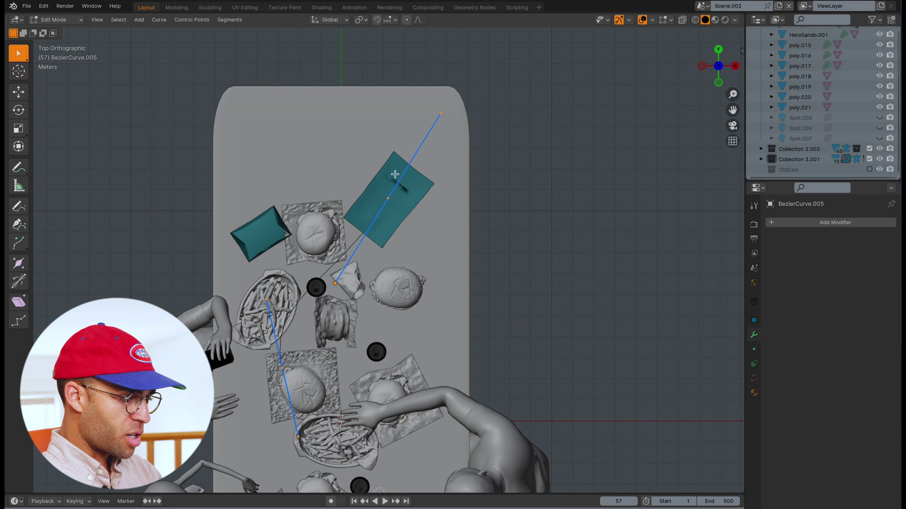
click(283, 368)
shift+middle_drag(524, 252, 538, 150)
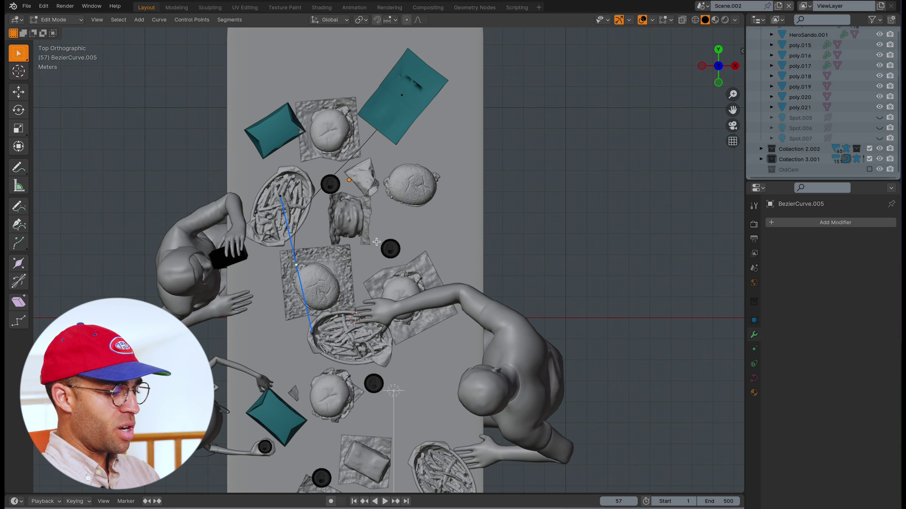
key(g)
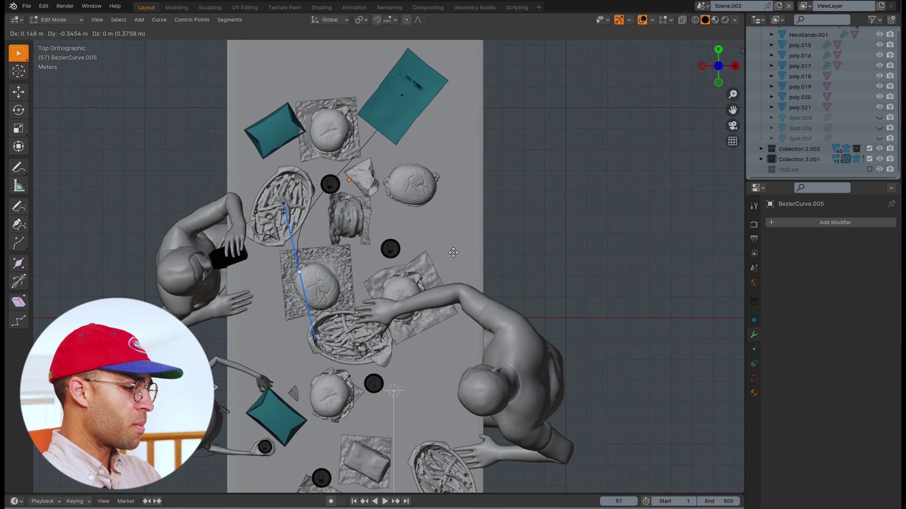
click(438, 198)
Scale down the handles of the curve point over the fries tray
click(272, 145)
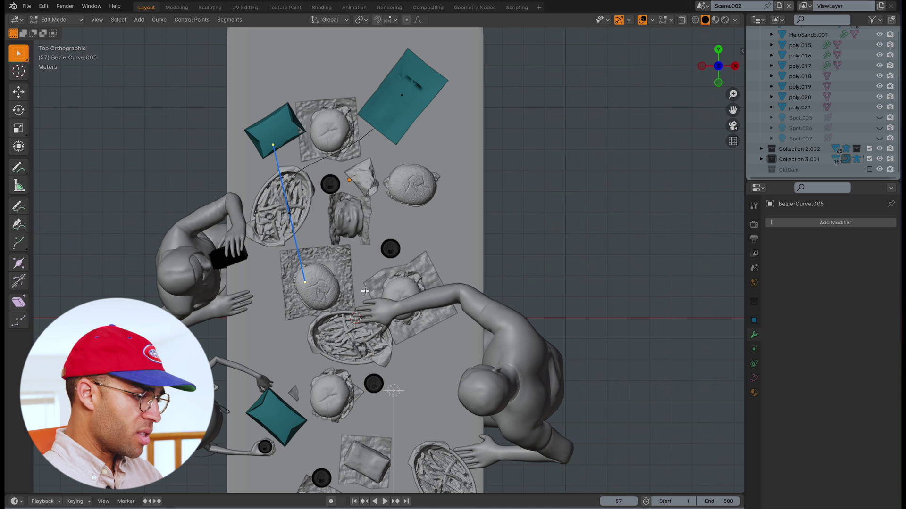
key(s)
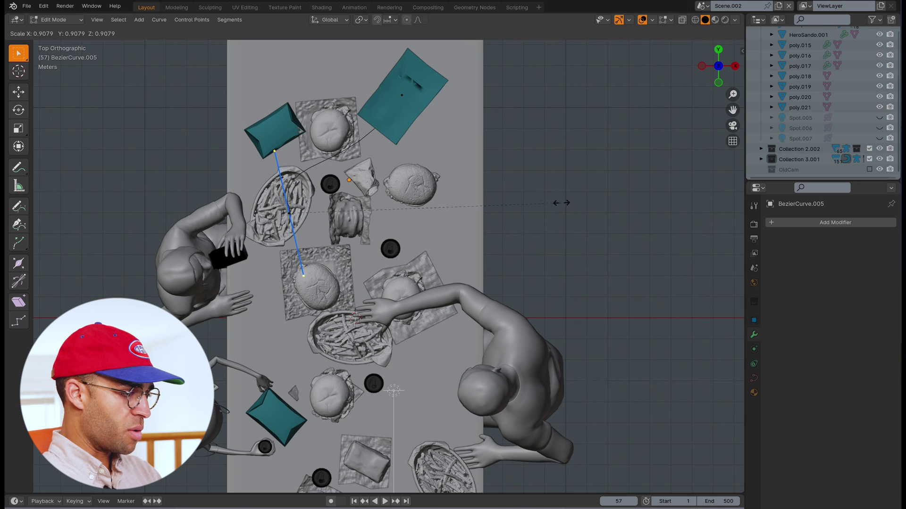
click(422, 198)
Rotate the handles of the fries-tray point in top view to align with the tray and shift the point slightly
middle_drag(422, 198, 413, 198)
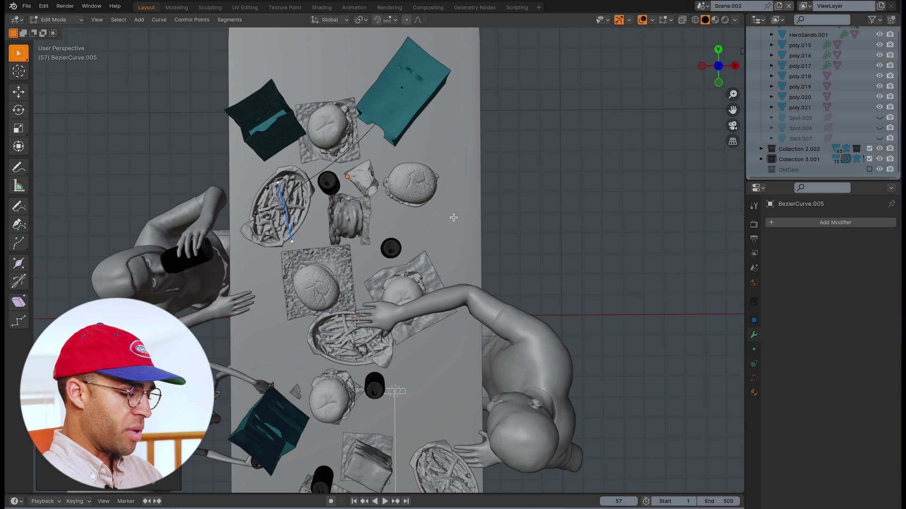
click(718, 67)
click(718, 66)
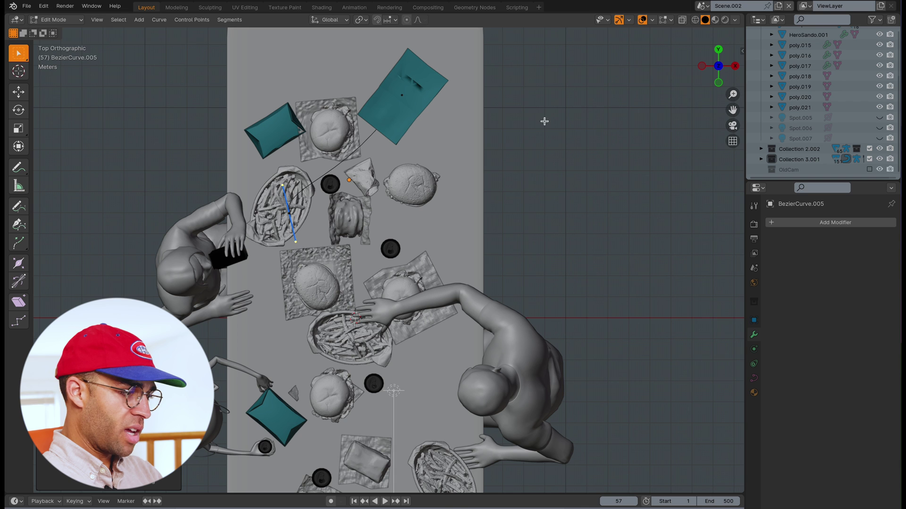
key(r)
click(477, 253)
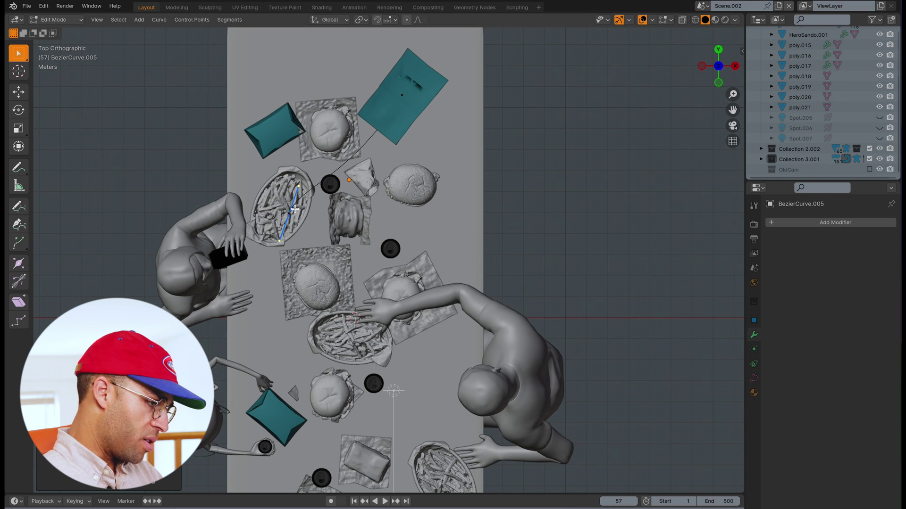
key(g)
click(485, 218)
key(r)
click(500, 182)
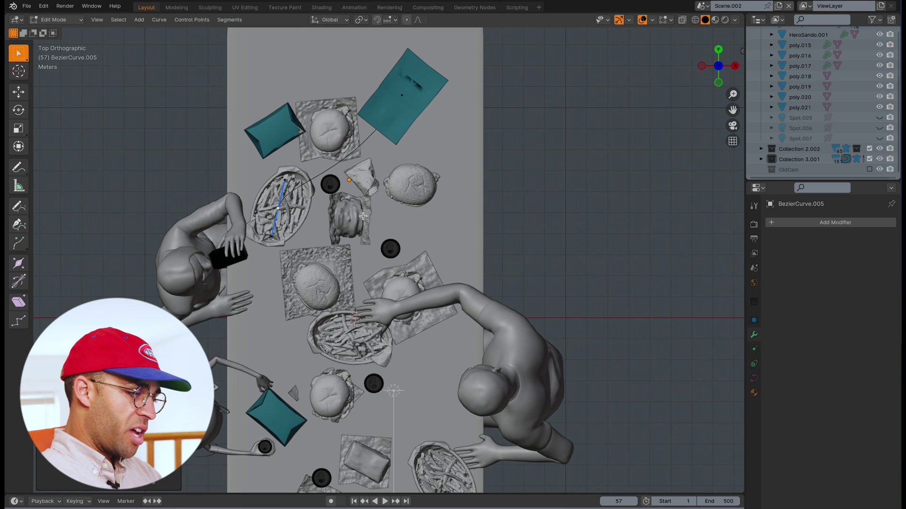
Extend the curve from the fries-tray point with a new point beside the next burger and rotate its handles slightly
click(349, 180)
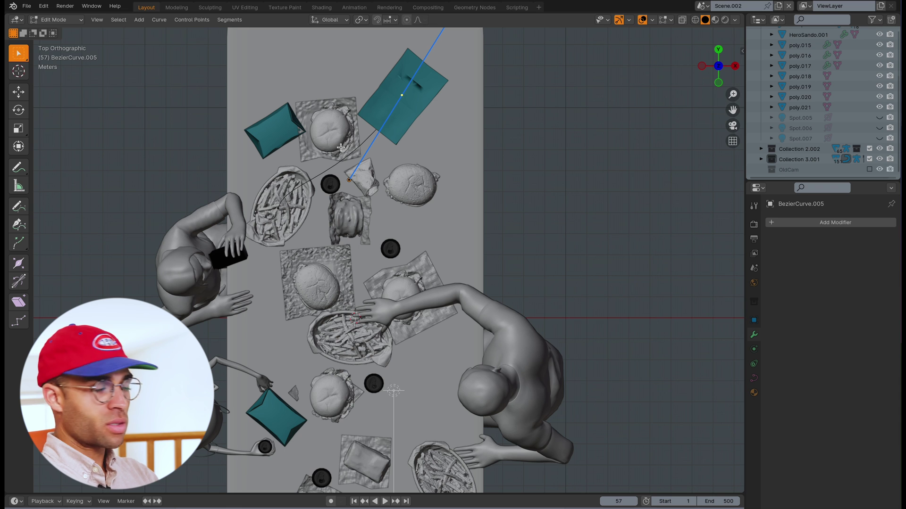
click(279, 210)
shift+middle_drag(481, 226, 471, 144)
key(g)
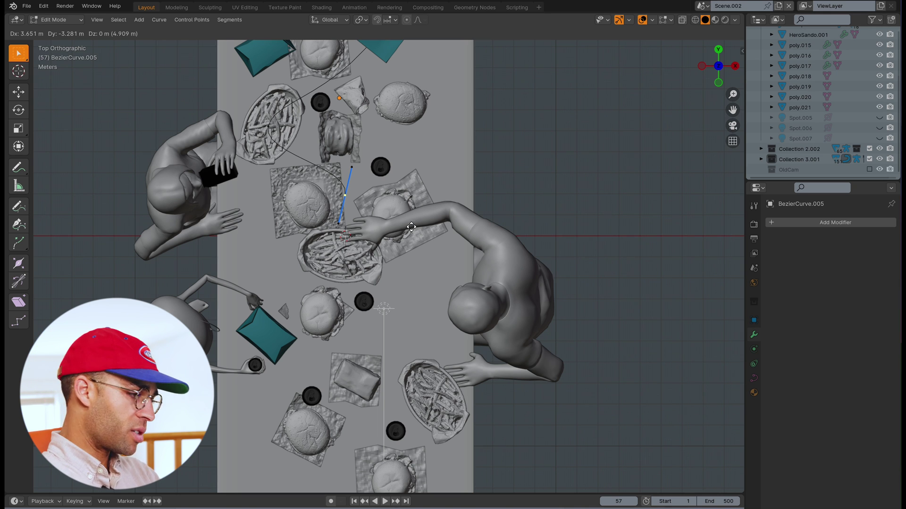
click(399, 230)
key(r)
click(441, 214)
Extrude two more curve points, one over the second fries tray and one just before the wrapped sandwich
key(e)
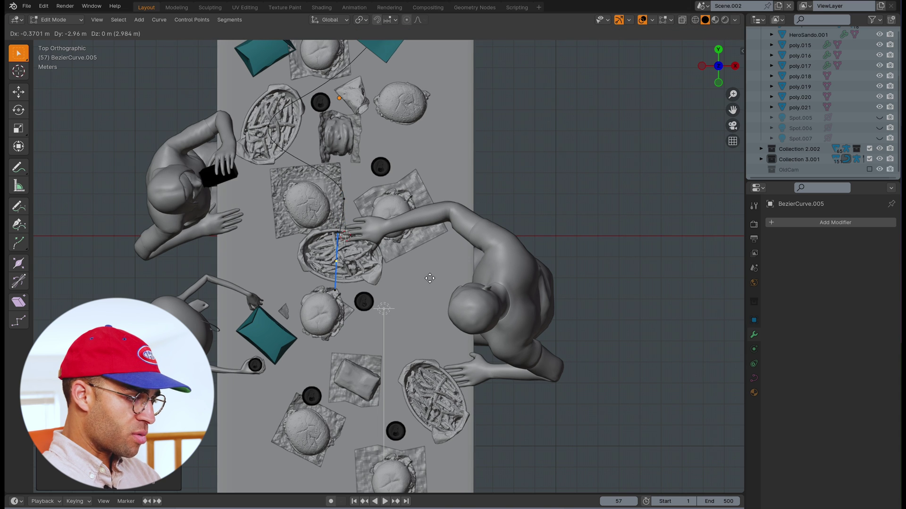
click(425, 275)
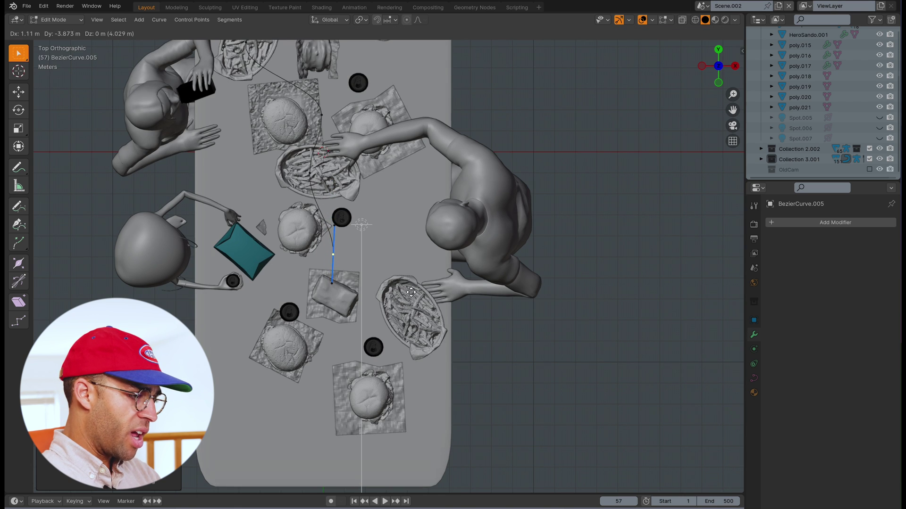
click(415, 293)
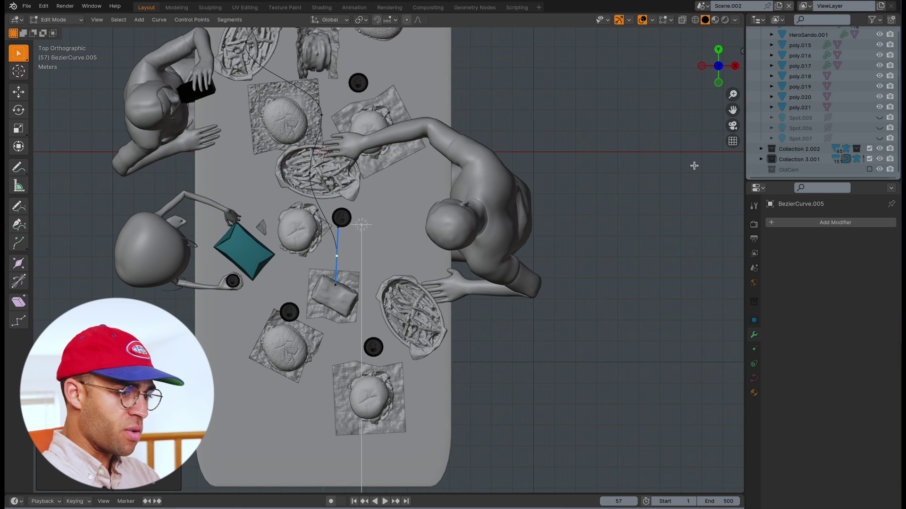
Enlarge the handles of the point over the first fries tray and rotate them in top view for a smoother bend
drag(733, 110, 748, 209)
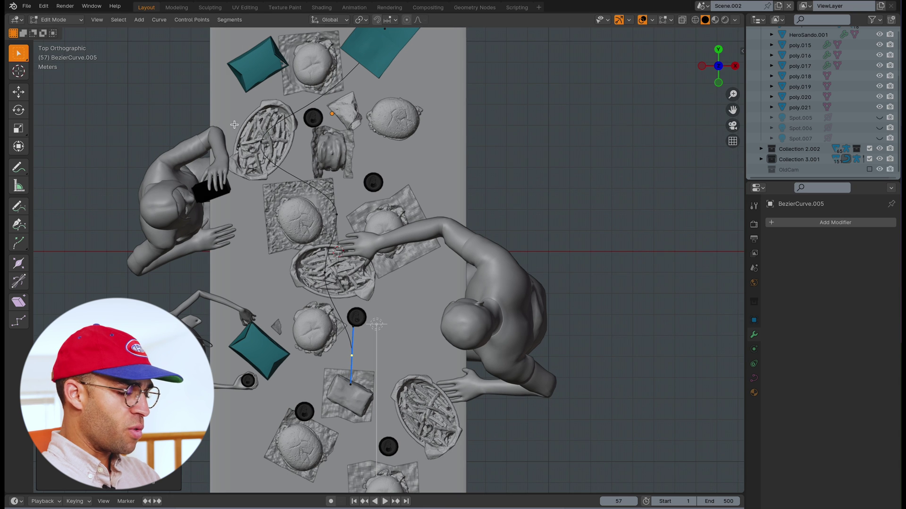
drag(731, 96, 207, 35)
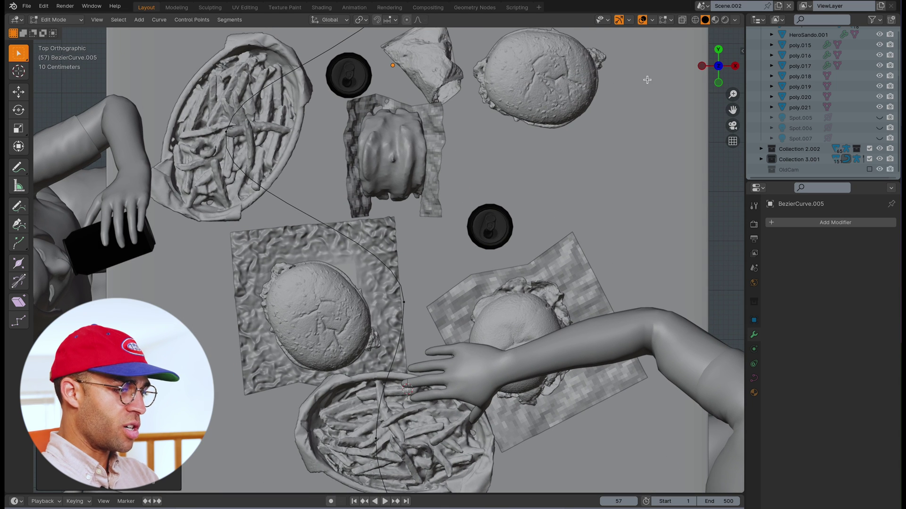
shift+middle_drag(229, 81, 272, 148)
click(271, 201)
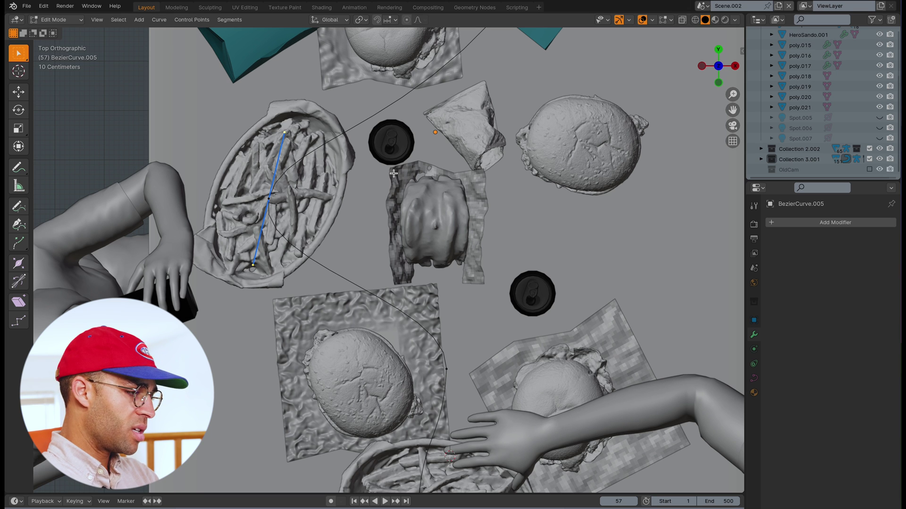
key(s)
click(447, 150)
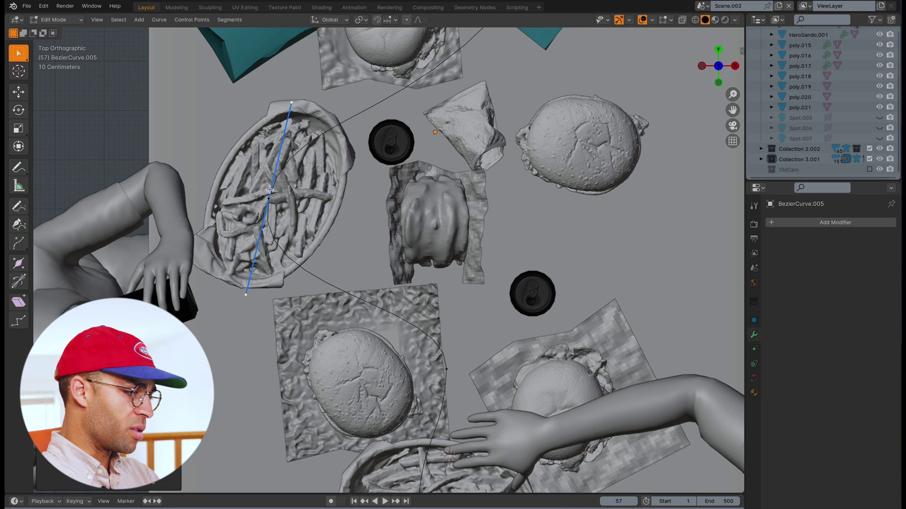
key(r)
click(388, 165)
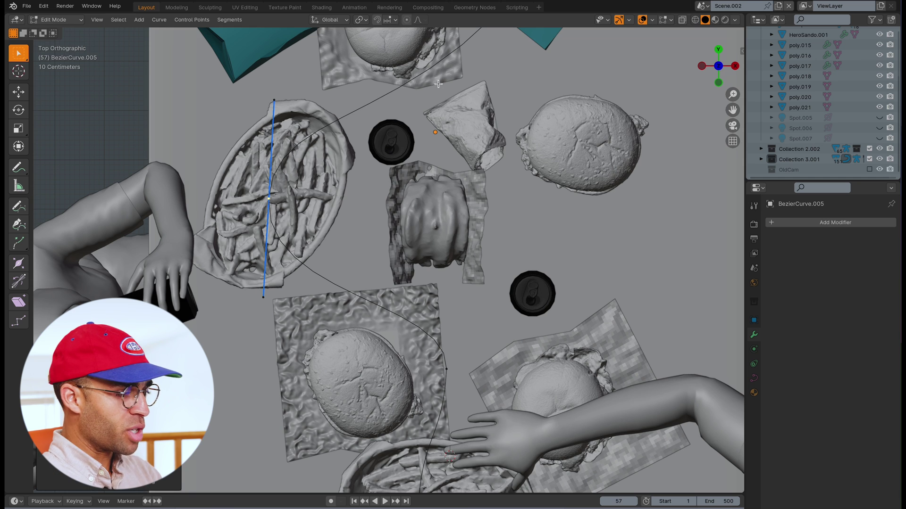
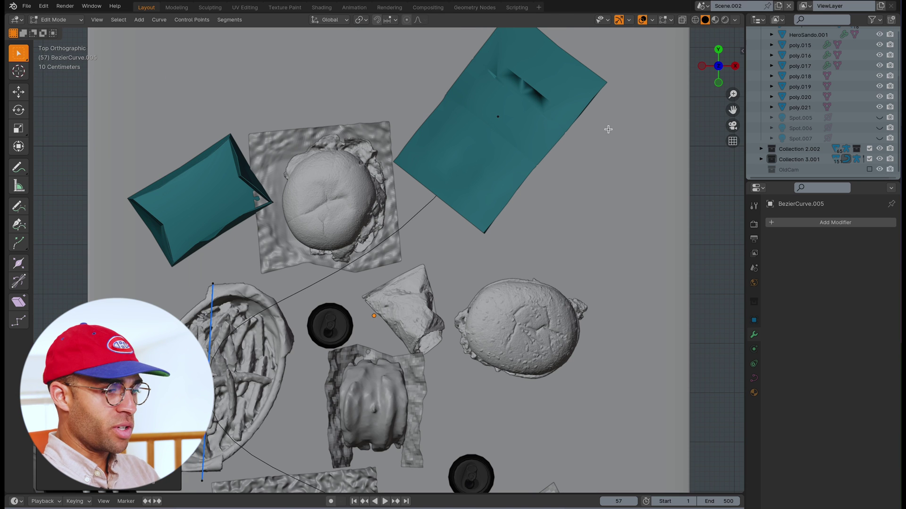
Lower the curve's end point at the flat paper bag along the global Z axis
middle_drag(564, 101, 563, 101)
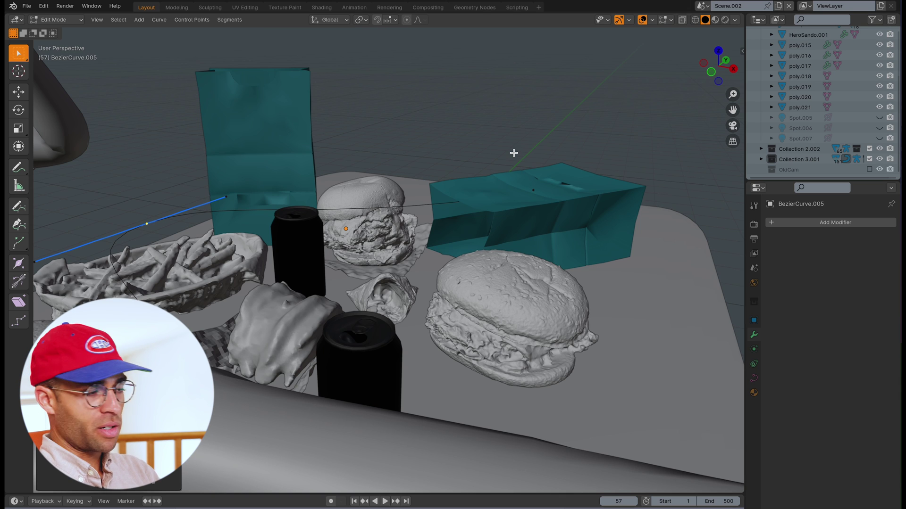
click(533, 191)
middle_drag(493, 196, 492, 188)
key(g)
key(z)
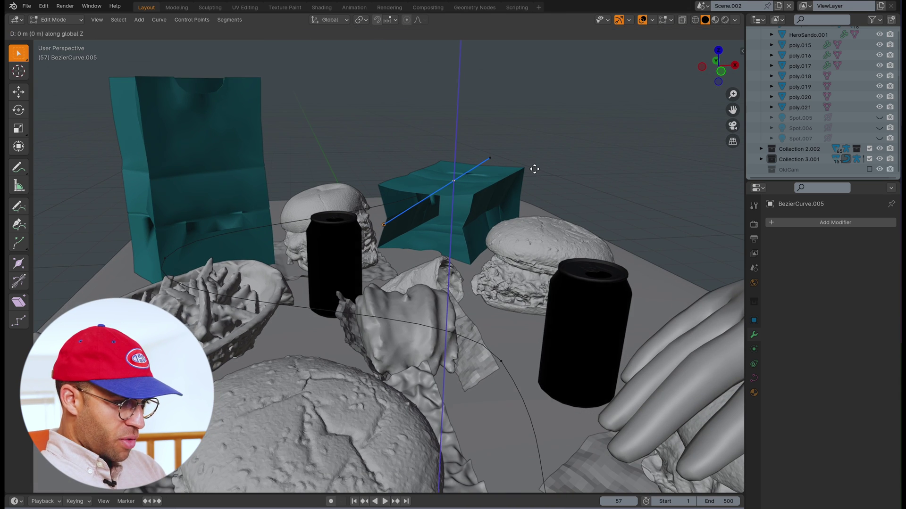
click(517, 213)
Lower the curve point over the first fries tray along the Z axis to the level of the fries
click(165, 259)
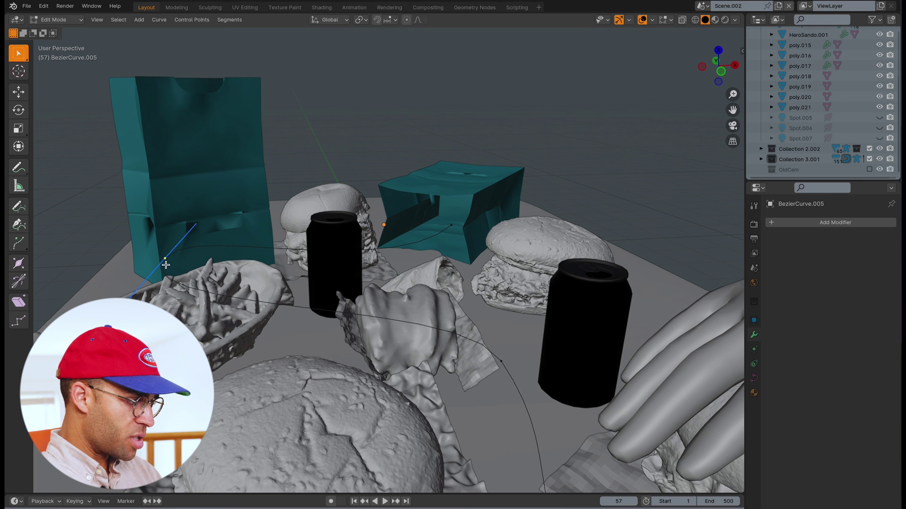
key(g)
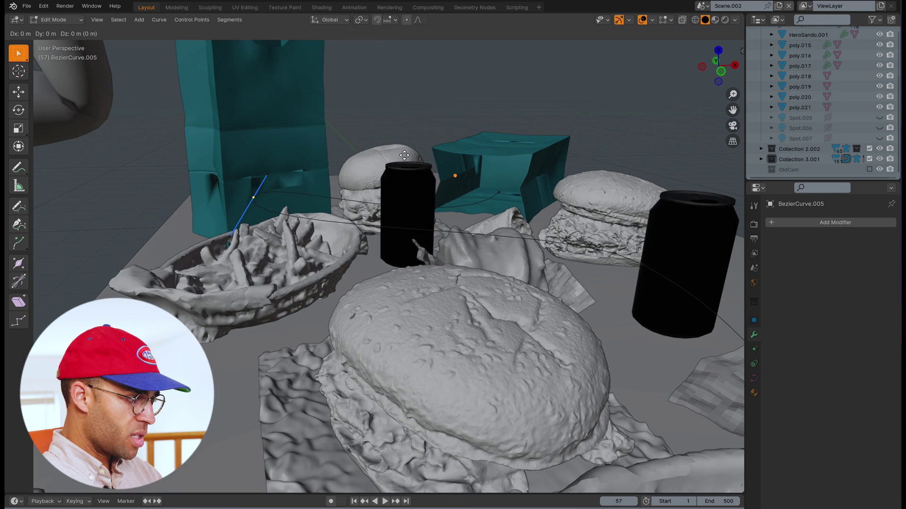
key(z)
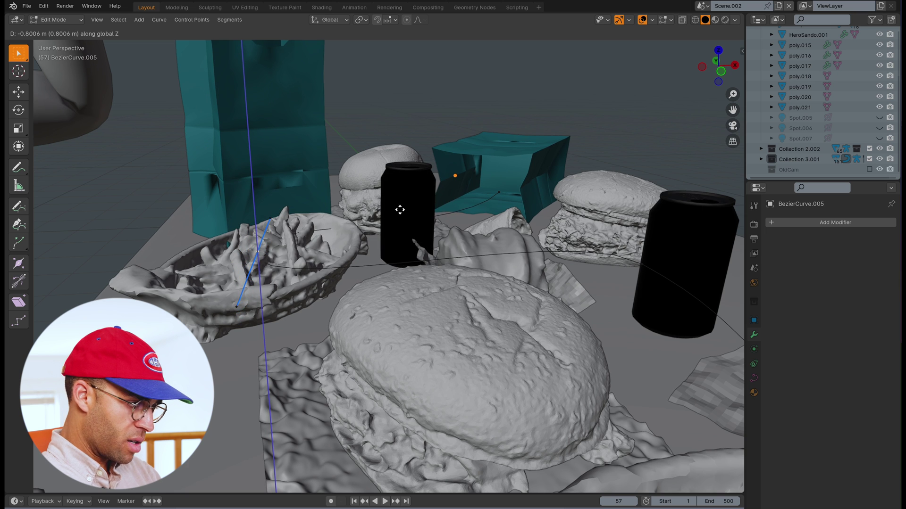
click(402, 193)
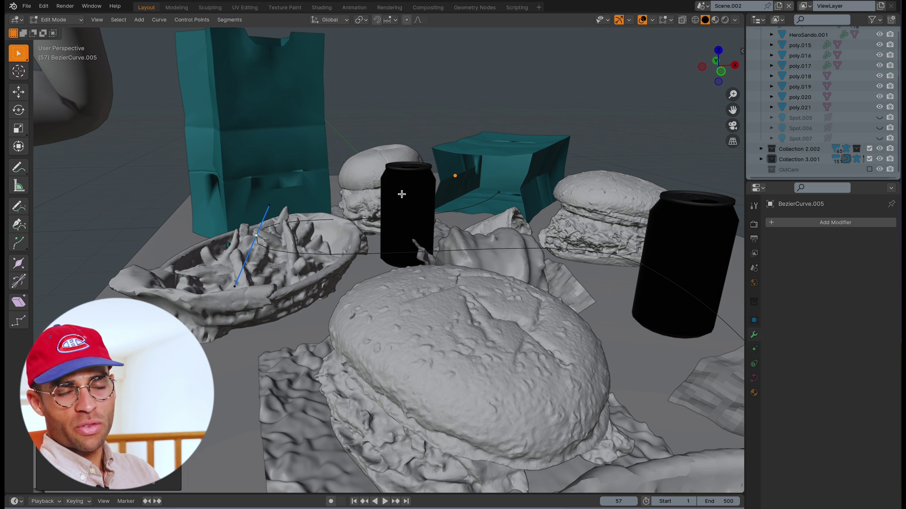
Lower the curve point beside the burger along the Z axis so the path passes close to the food
middle_drag(566, 138, 528, 249)
key(g)
key(z)
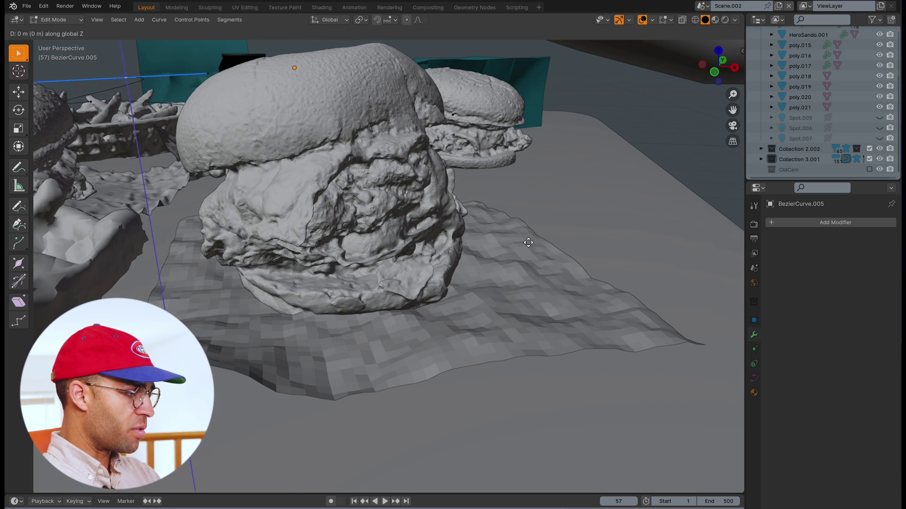
click(545, 341)
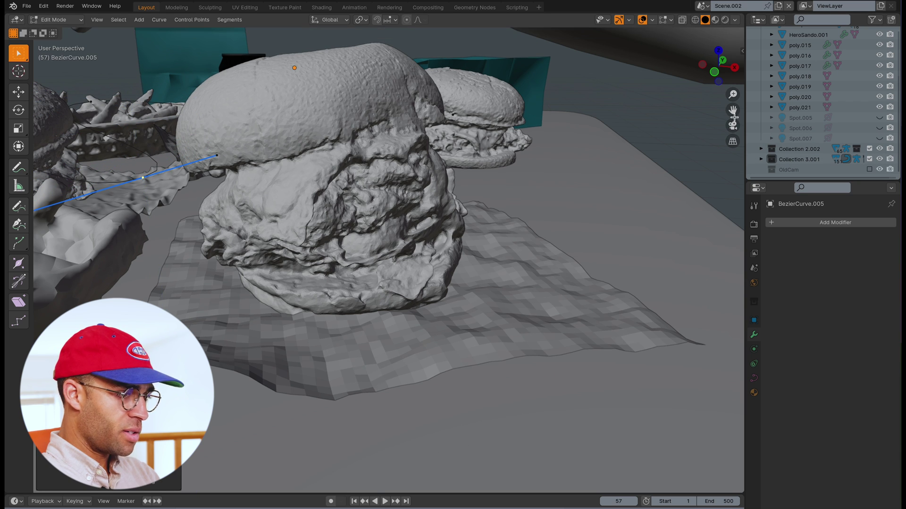
Lower the curve point over the second fries tray along the Z axis
drag(734, 117, 450, 156)
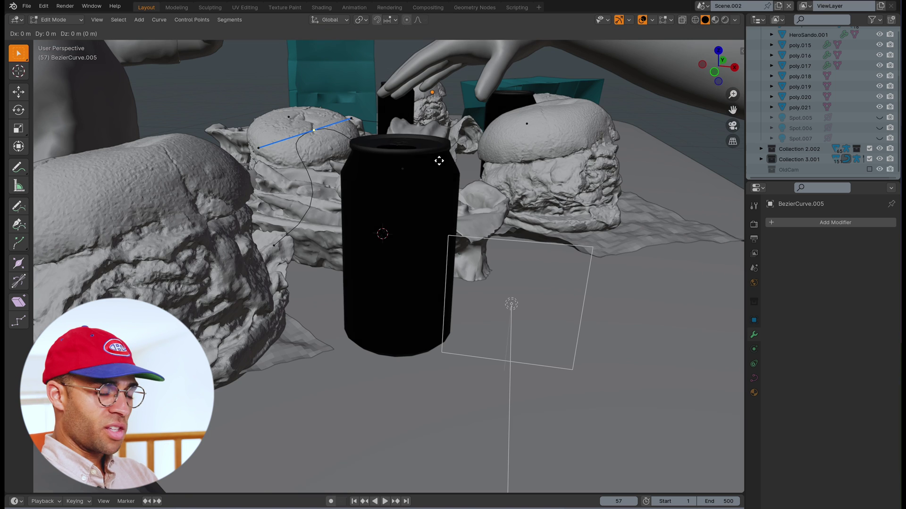
key(g)
key(z)
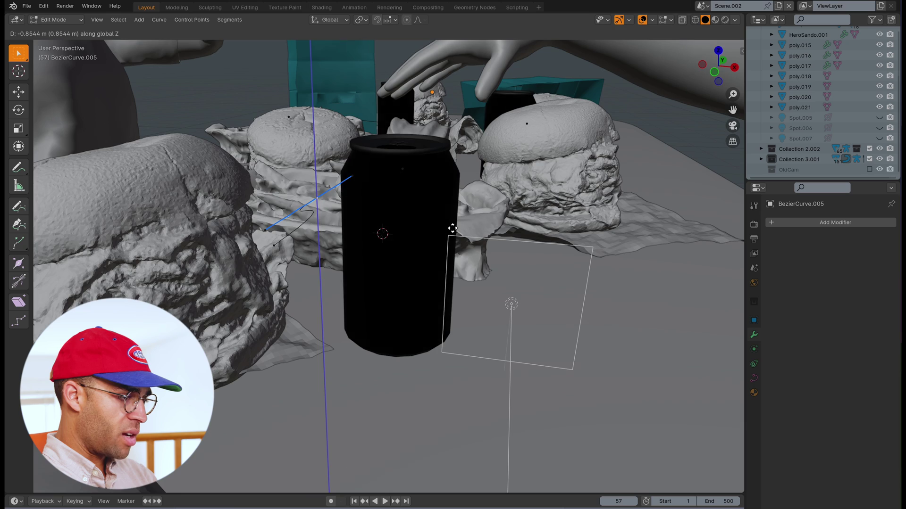
click(352, 187)
Lower the last curve point near the wrapped sandwich along the Z axis close to the tabletop and return to Object Mode
mouse_move(352, 187)
middle_down()
mouse_move(343, 220)
mouse_move(354, 179)
middle_up()
middle_drag(736, 129, 246, 160)
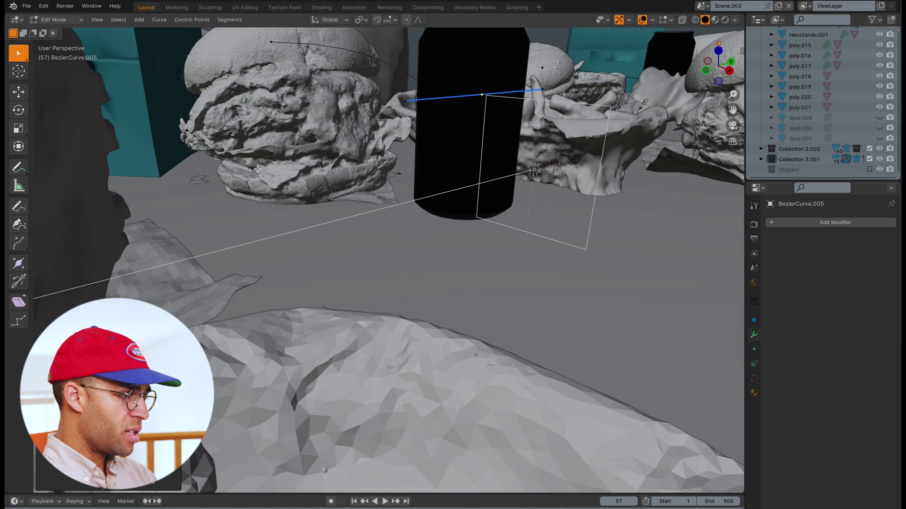
click(269, 43)
key(g)
key(z)
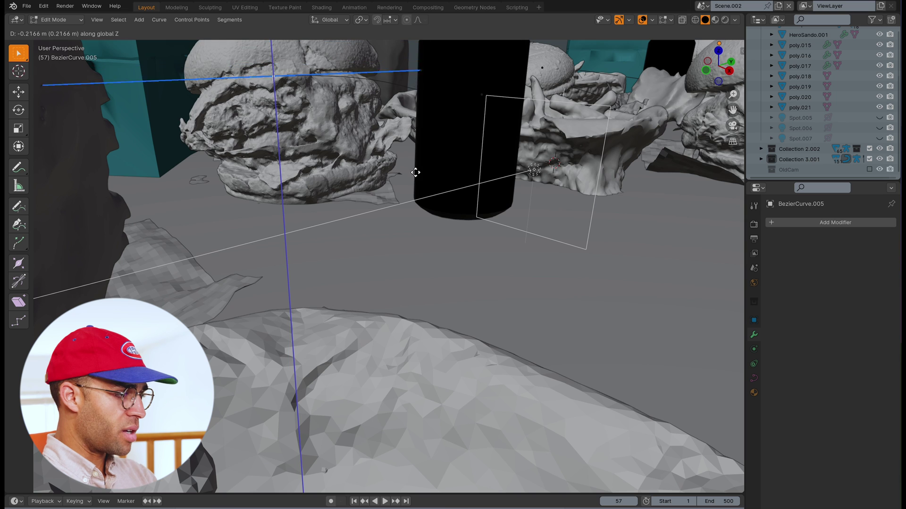
click(440, 304)
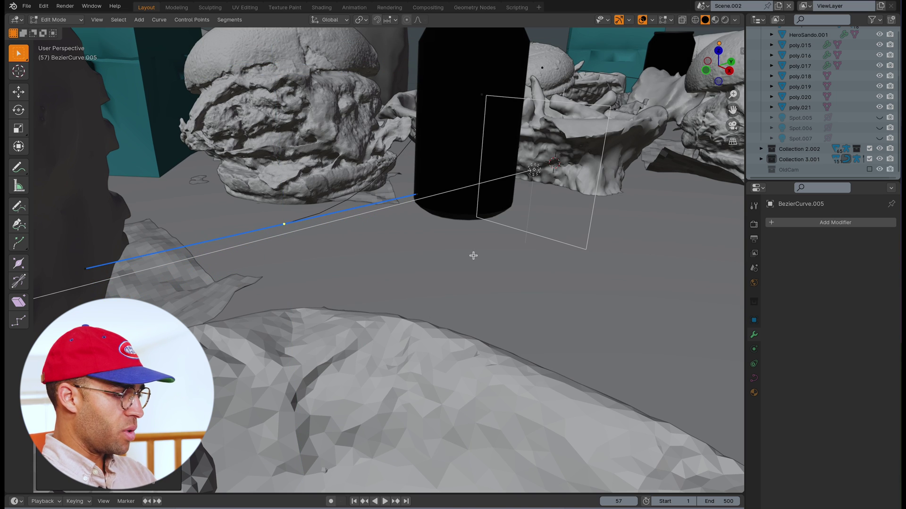
key(Tab)
Add a Plain Axes empty to the scene
drag(732, 110, 620, 198)
middle_drag(707, 171, 626, 198)
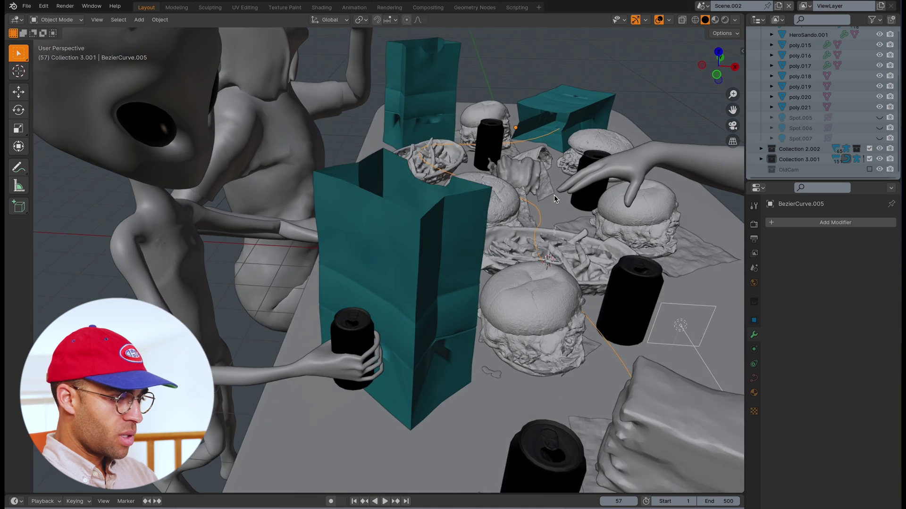
middle_drag(554, 195, 633, 111)
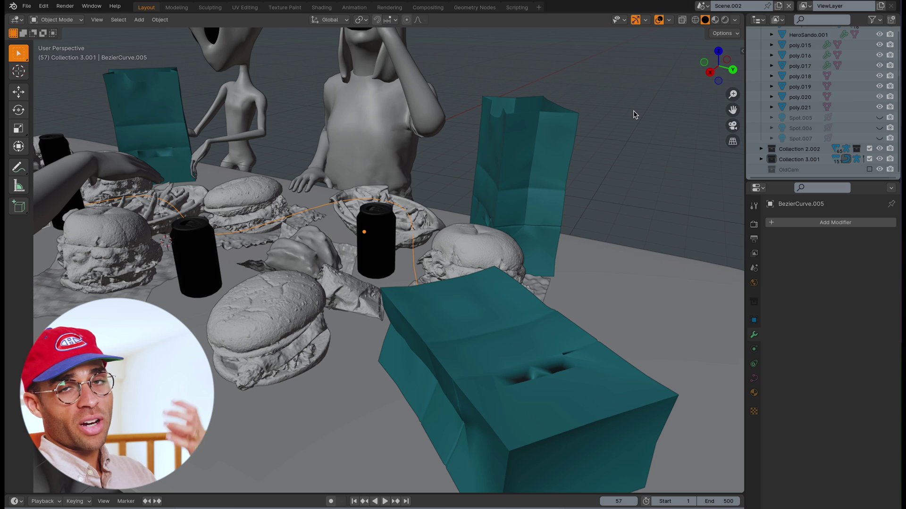
click(139, 20)
mouse_move(159, 136)
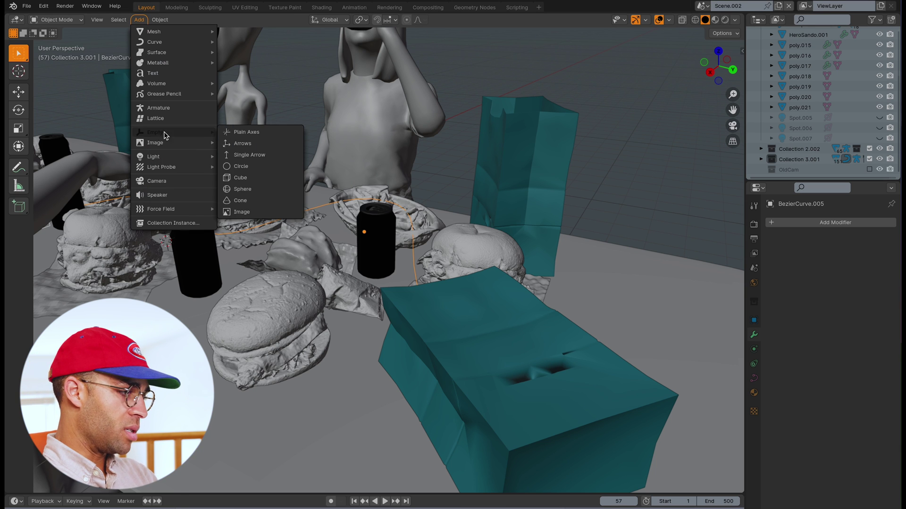
click(243, 132)
Move the empty along Z and Y to the curve's end near the burger by the standing paper bag, checking it from above
shift+scroll(406, 171, up, 3)
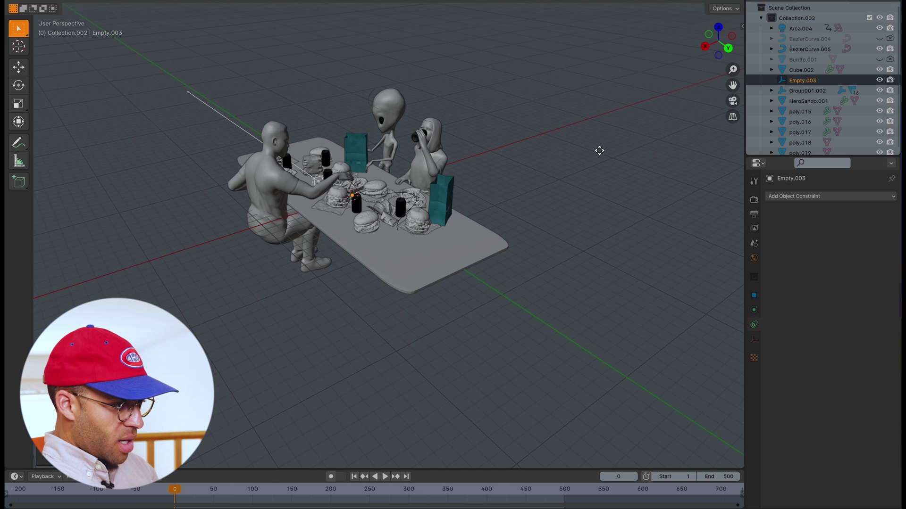
key(g)
key(z)
click(598, 142)
middle_drag(597, 144, 595, 140)
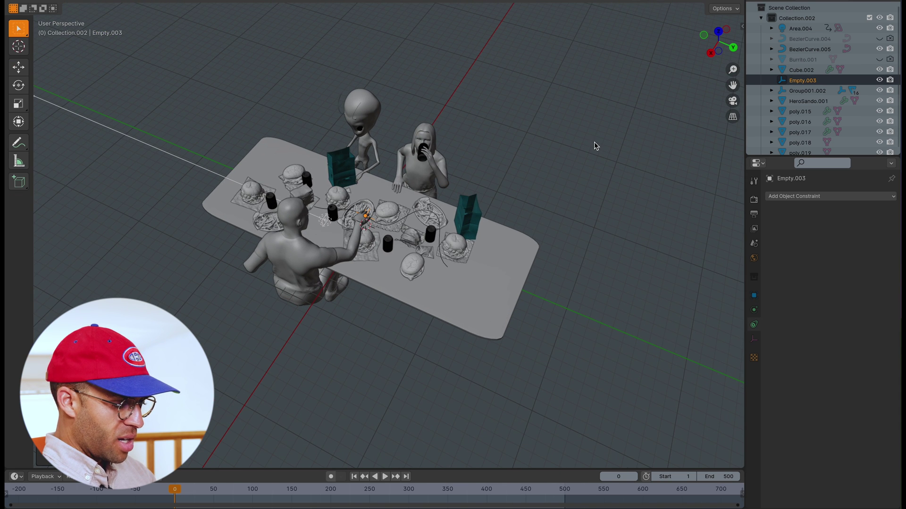
key(g)
key(y)
click(674, 201)
middle_drag(646, 160, 603, 184)
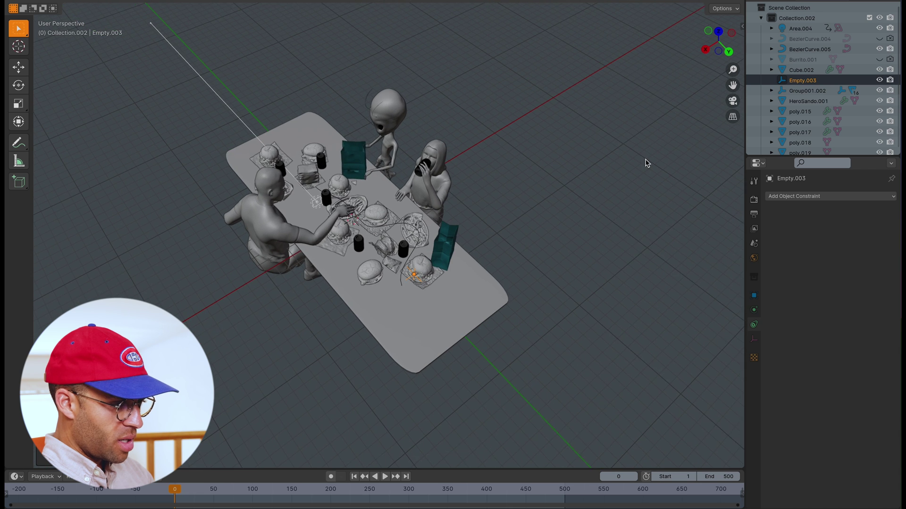
key(KP_7)
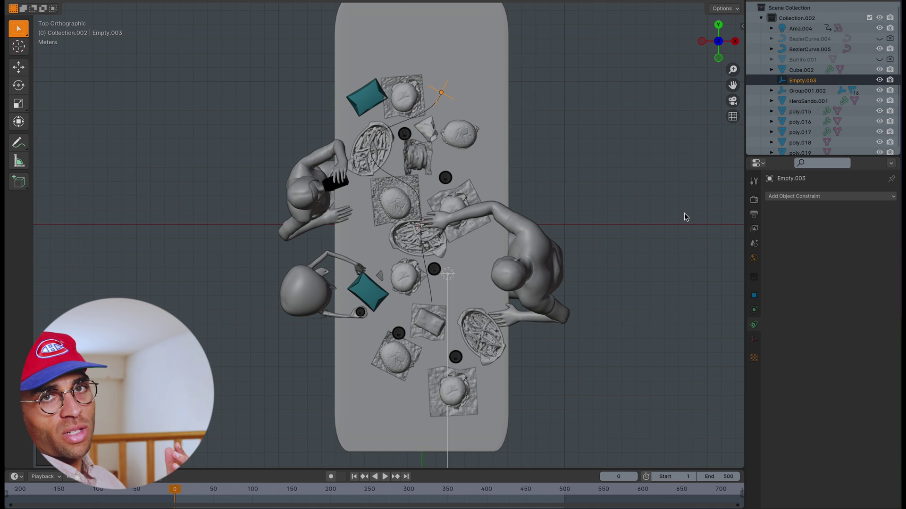
Add a Follow Path constraint to the empty with BezierCurve.005 as its target
click(844, 196)
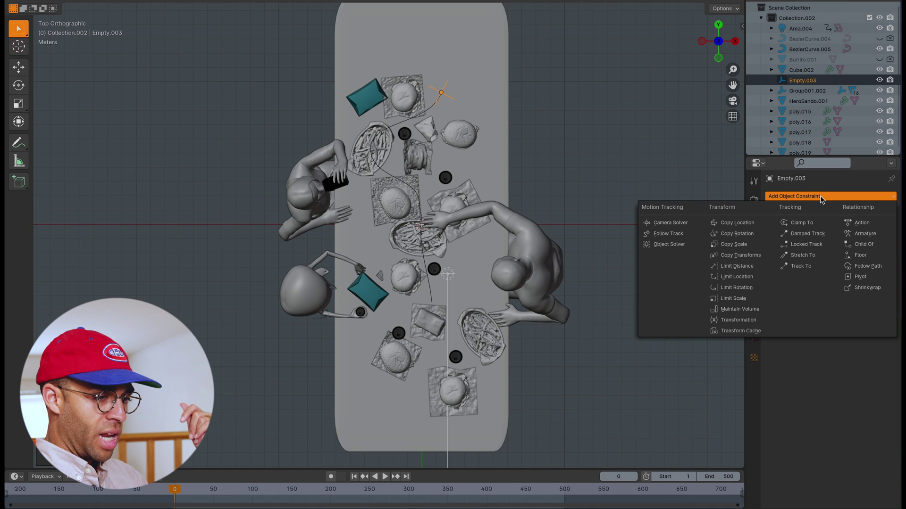
click(869, 266)
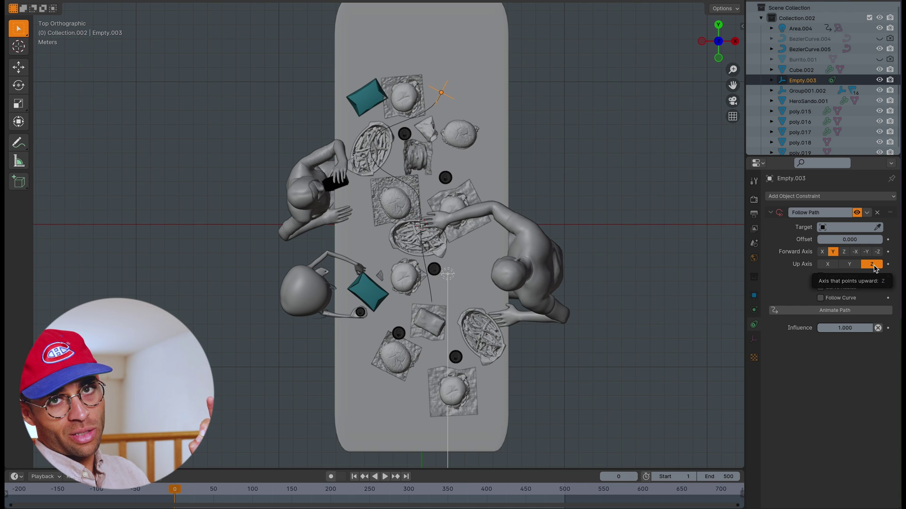
click(843, 230)
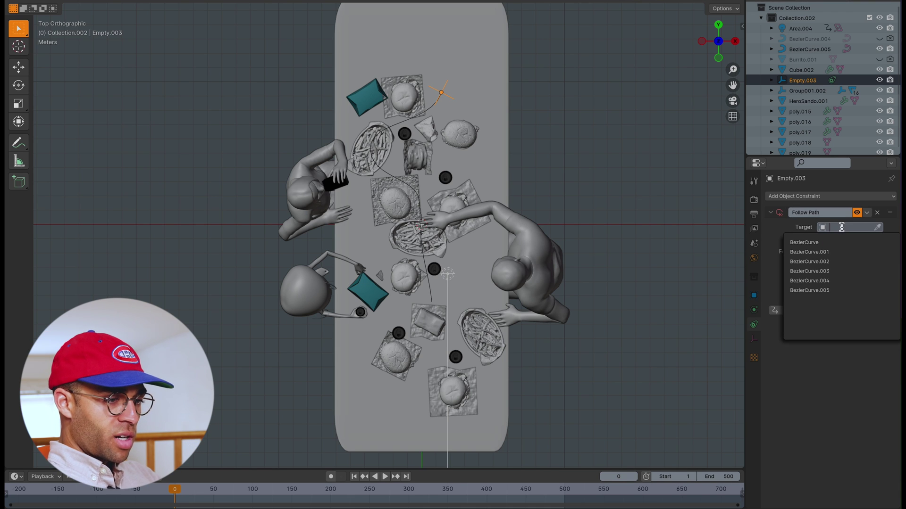
click(831, 291)
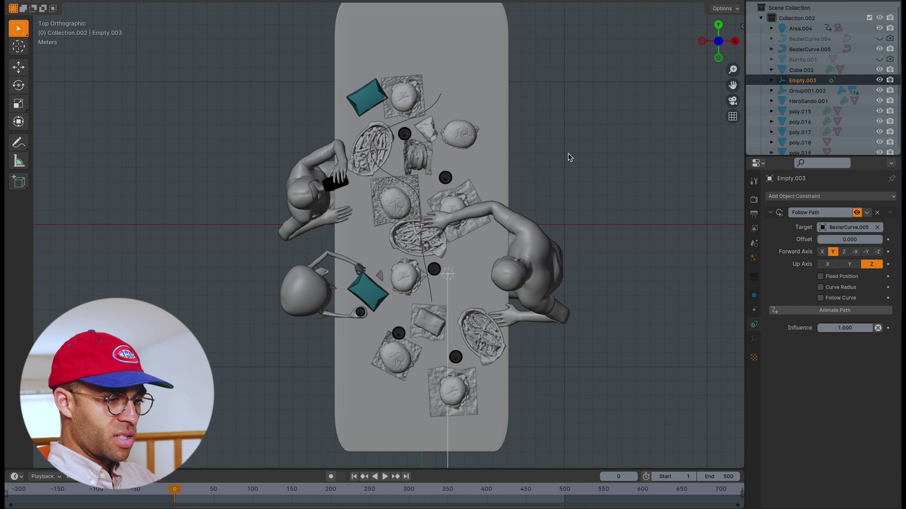
Move the empty back over the table beside the standing paper bag and adjust its height along Z toward the tabletop
middle_drag(488, 149, 489, 149)
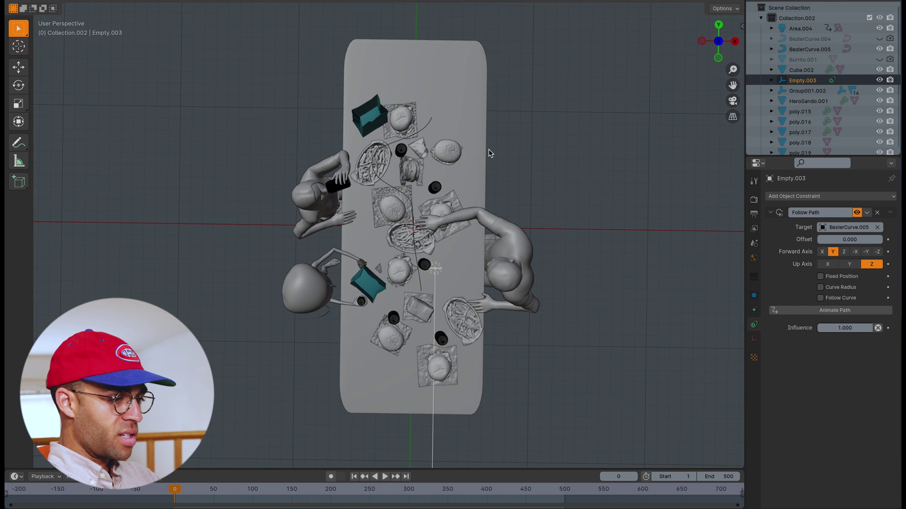
scroll(581, 158, down, 2)
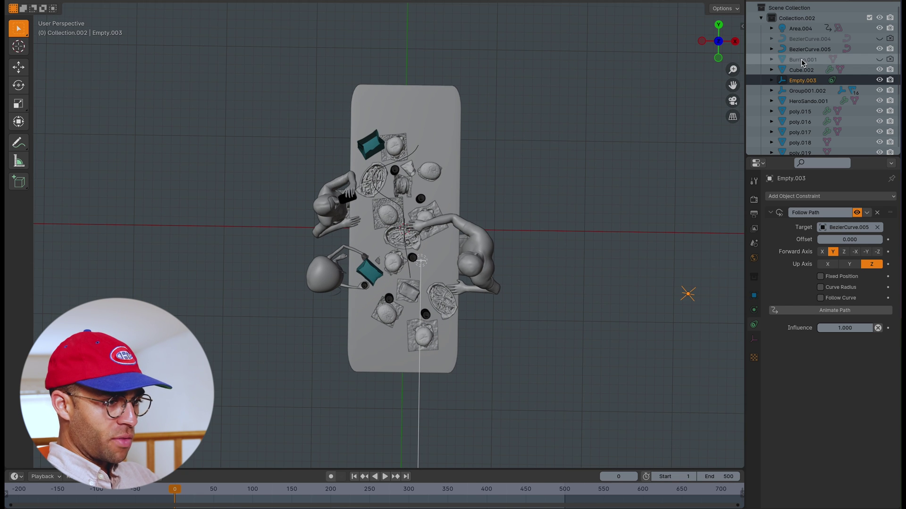
key(g)
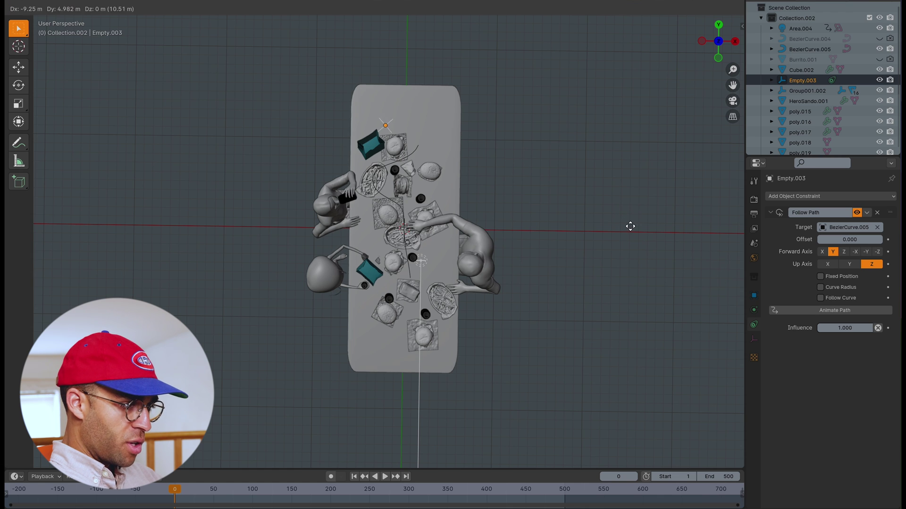
click(639, 231)
middle_drag(660, 230, 657, 225)
key(g)
key(z)
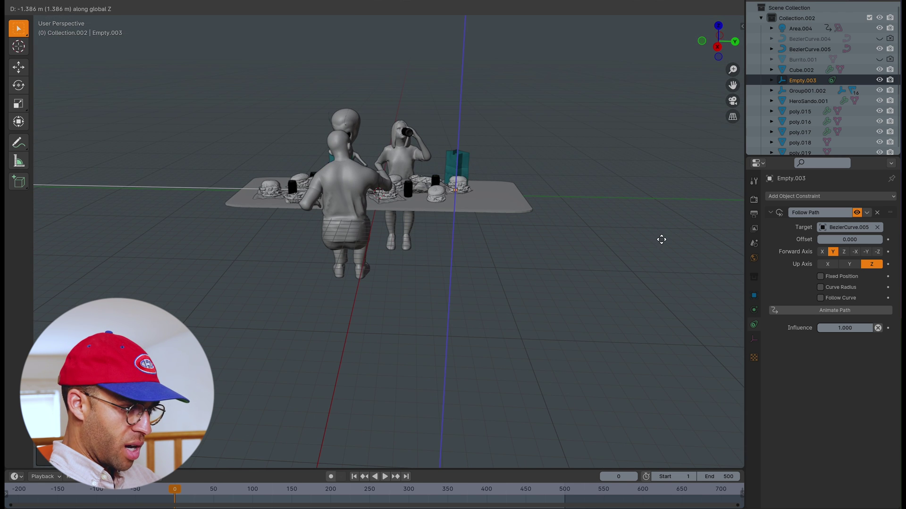
click(662, 239)
Place the empty on the curve's end beside the burger in top view and rotate it in line with the curve
scroll(662, 239, up, 5)
middle_drag(662, 239, 650, 117)
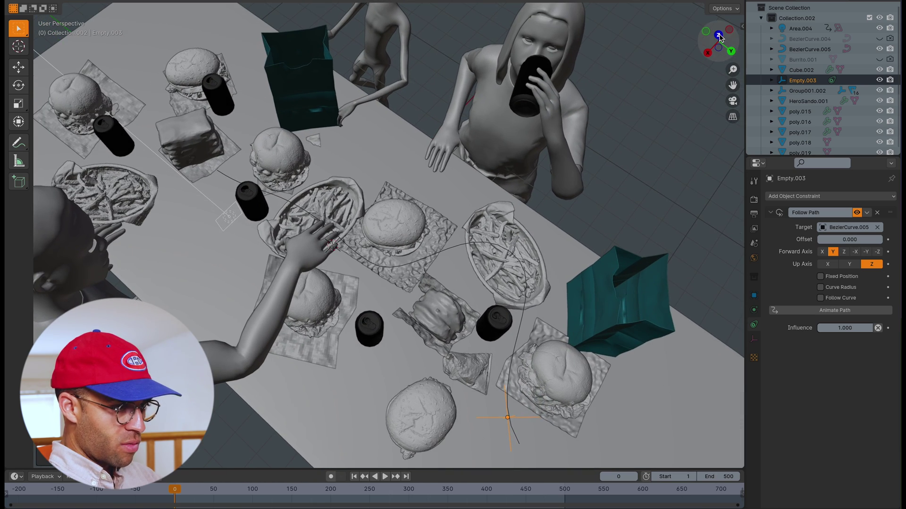
click(719, 39)
key(g)
key(r)
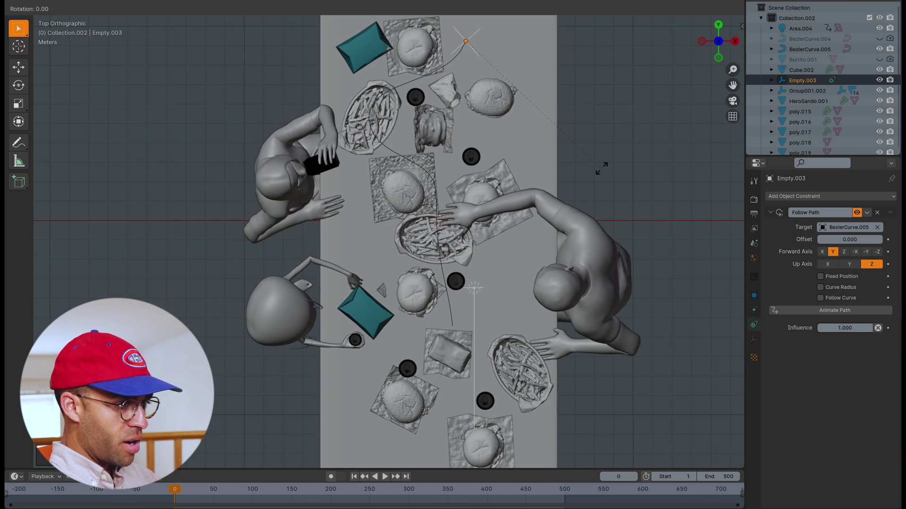
click(575, 89)
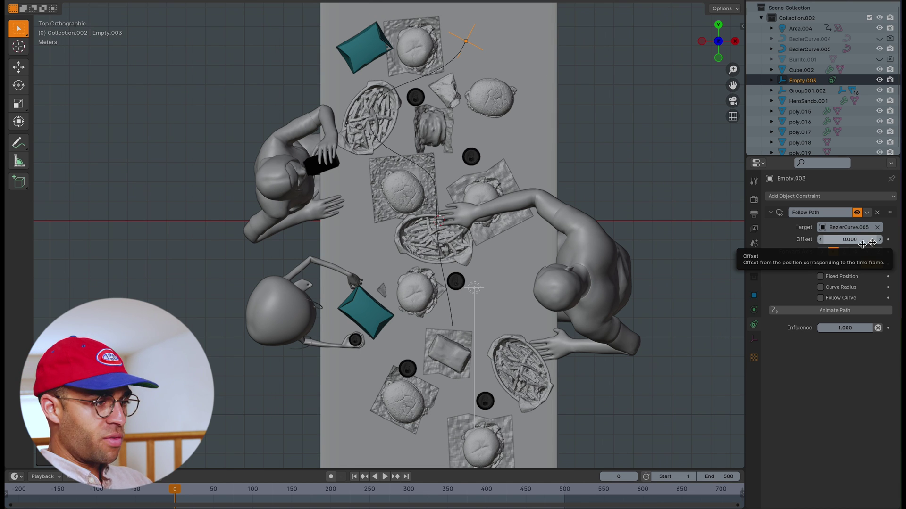
Set the Follow Path offset to -1.6 and enable Follow Curve on the constraint
shift+middle_drag(738, 150, 716, 163)
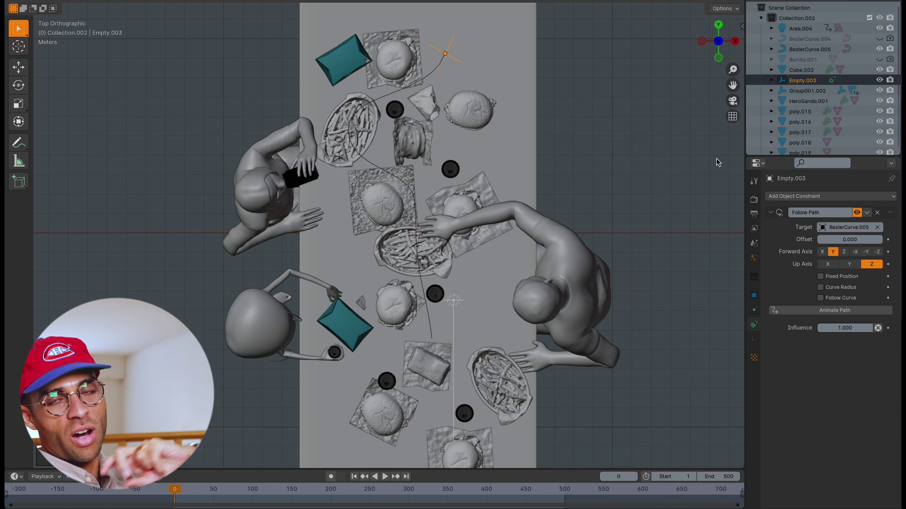
mouse_move(850, 239)
mouse_down()
mouse_move(821, 240)
mouse_move(852, 239)
mouse_up()
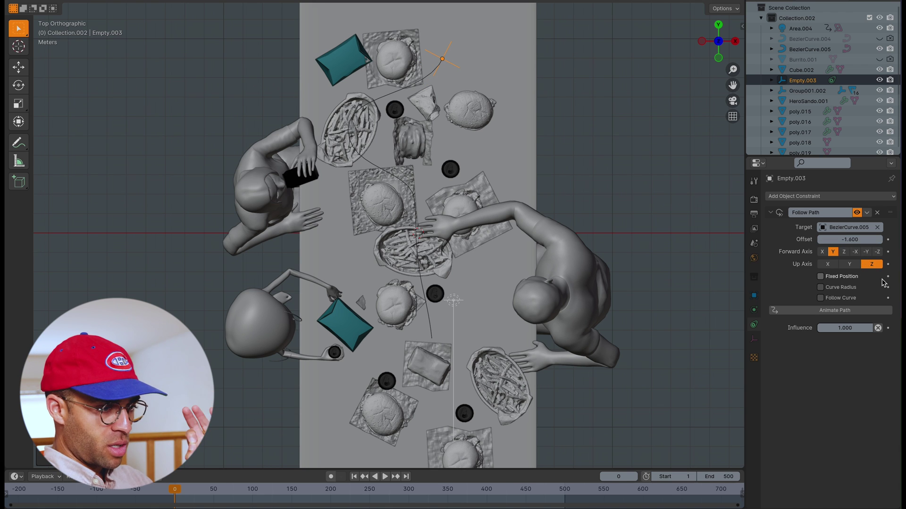
click(820, 298)
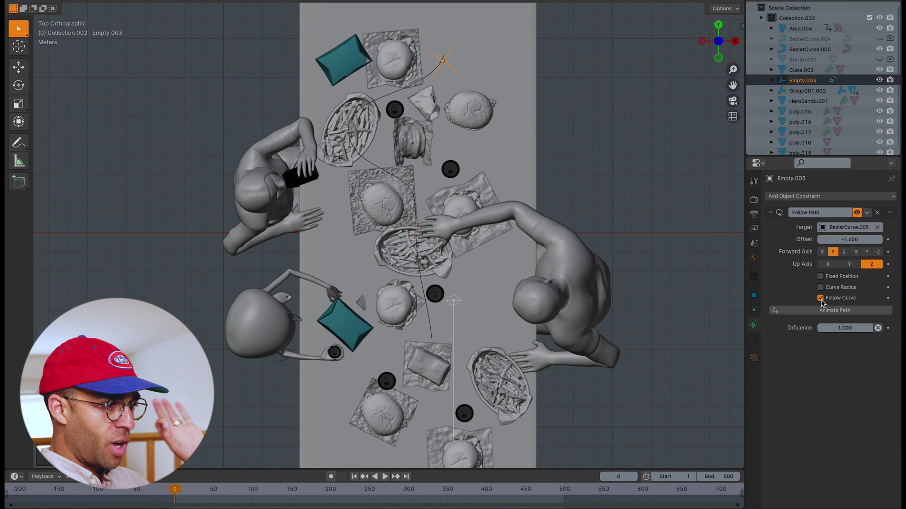
Scrub the offset to run the empty along the curve as far as -72.4, and reset it to 0
drag(844, 240, 863, 240)
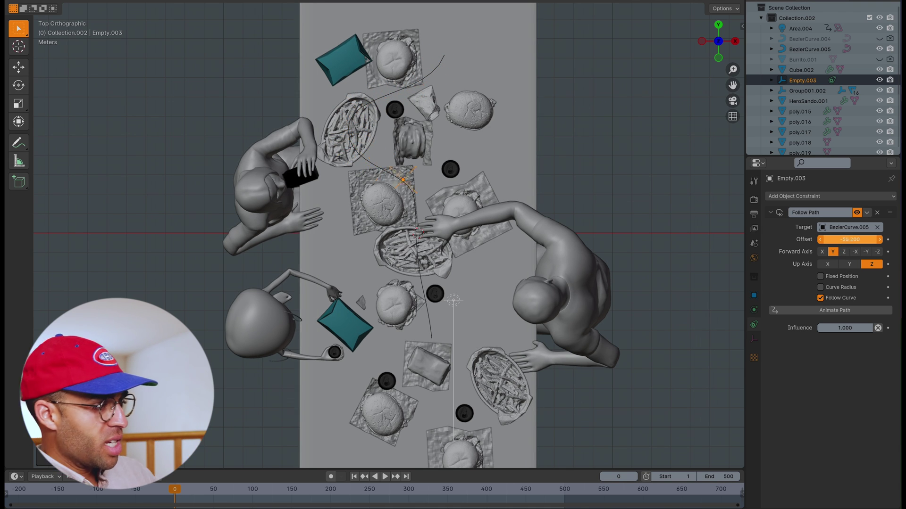
drag(849, 239, 847, 240)
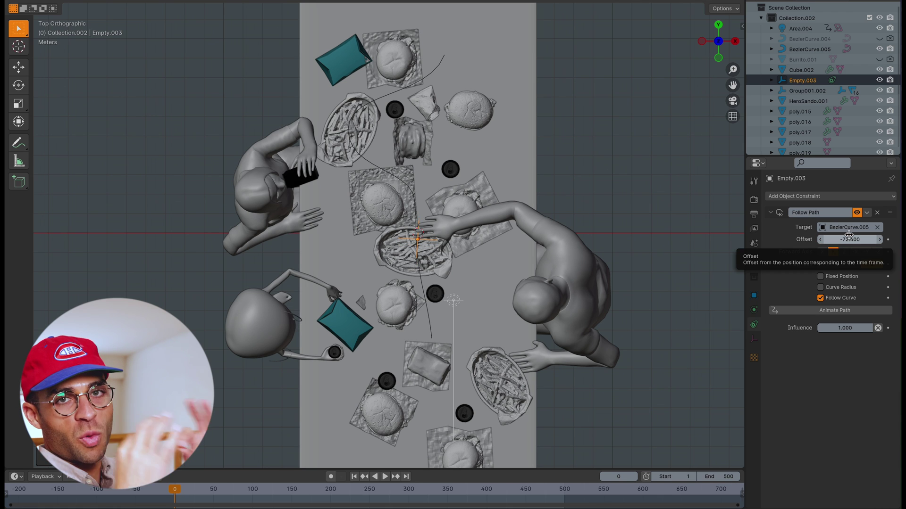
click(849, 239)
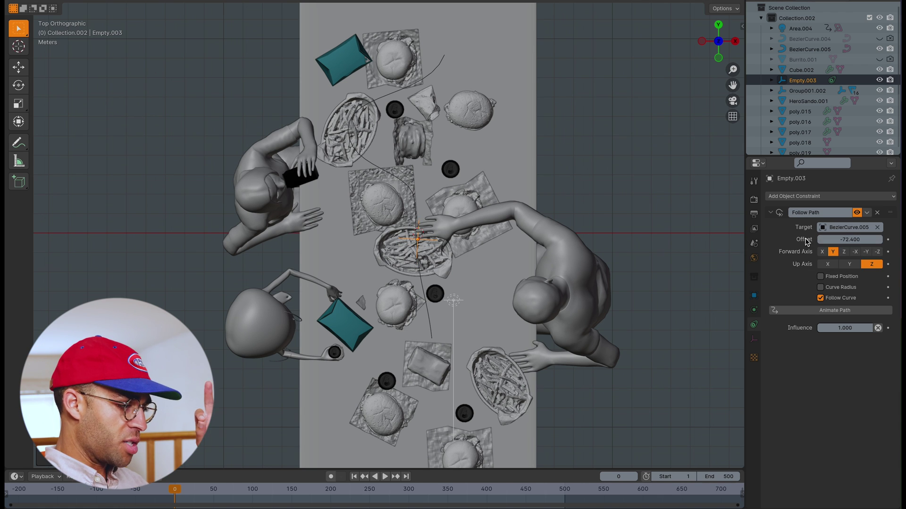
text(0)
key(Return)
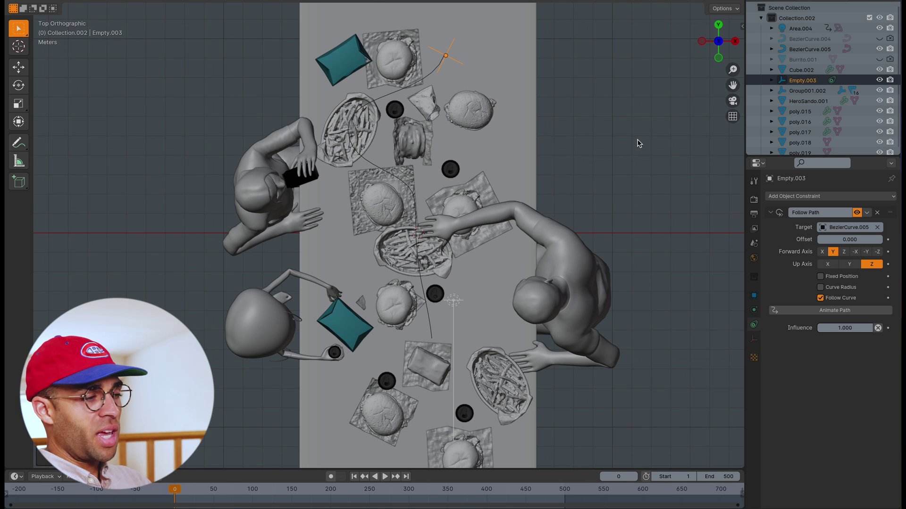
Add a camera to the scene
middle_drag(583, 113, 504, 42)
drag(733, 85, 524, 190)
key(shift+a)
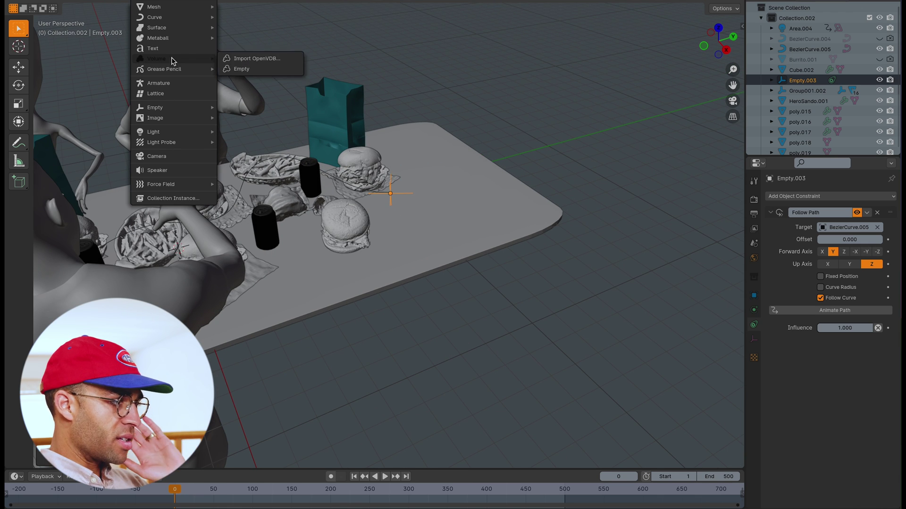
click(174, 156)
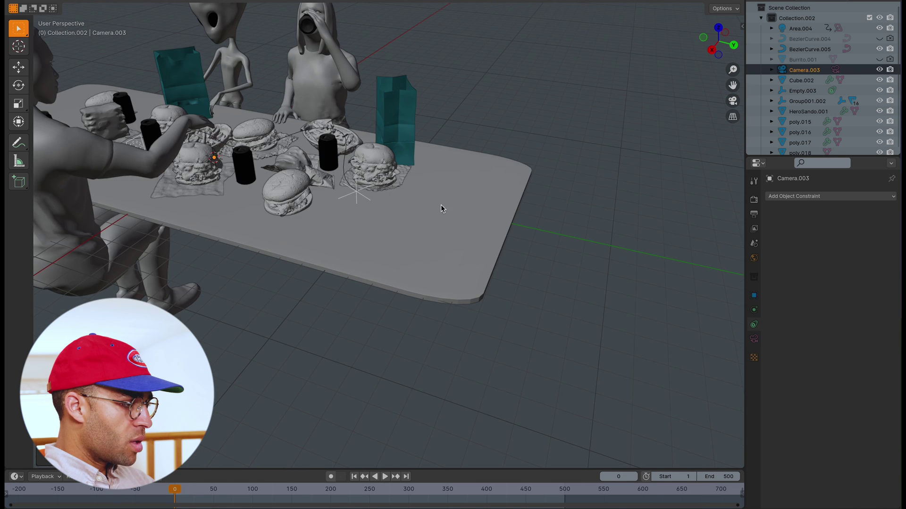
Move the camera along the Y, Z and X axes to the empty at the curve's end
scroll(425, 194, up, 3)
key(g)
key(y)
key(z)
key(z)
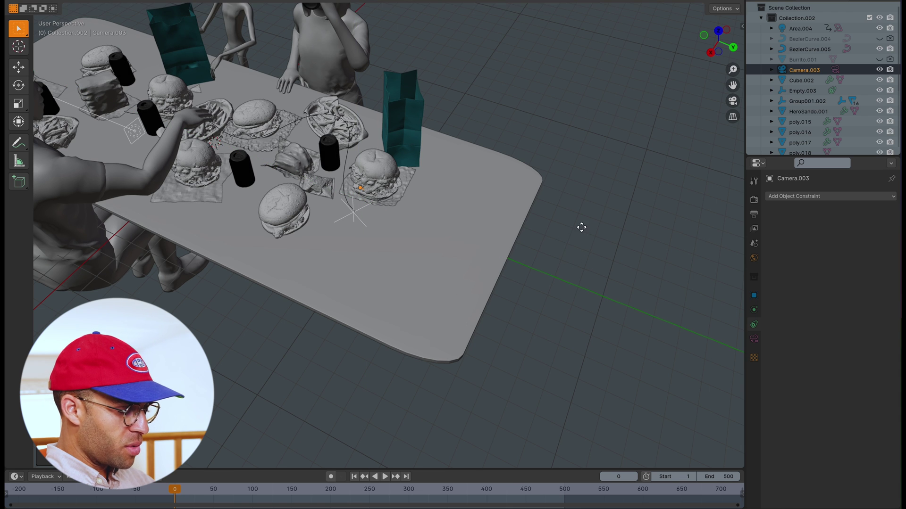
key(x)
click(566, 237)
Rotate the camera around its X axis so it looks low across the table along the curve
key(KP_7)
middle_drag(511, 237, 515, 236)
key(r)
key(x)
key(x)
click(515, 279)
middle_drag(683, 213, 646, 212)
key(r)
key(x)
key(x)
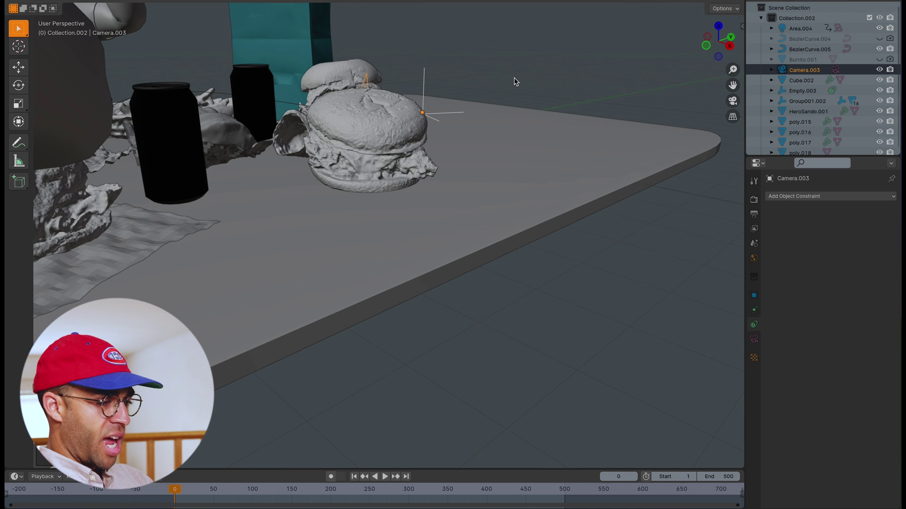
Parent the camera to the empty using the Object option and deselect both
middle_drag(514, 78, 331, 203)
scroll(332, 204, up, 3)
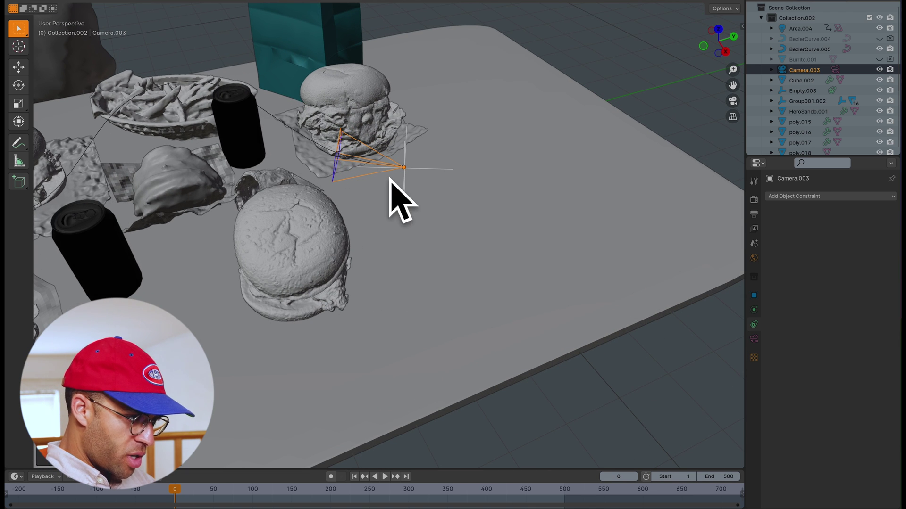
middle_drag(643, 54, 620, 38)
click(335, 129)
click(329, 123)
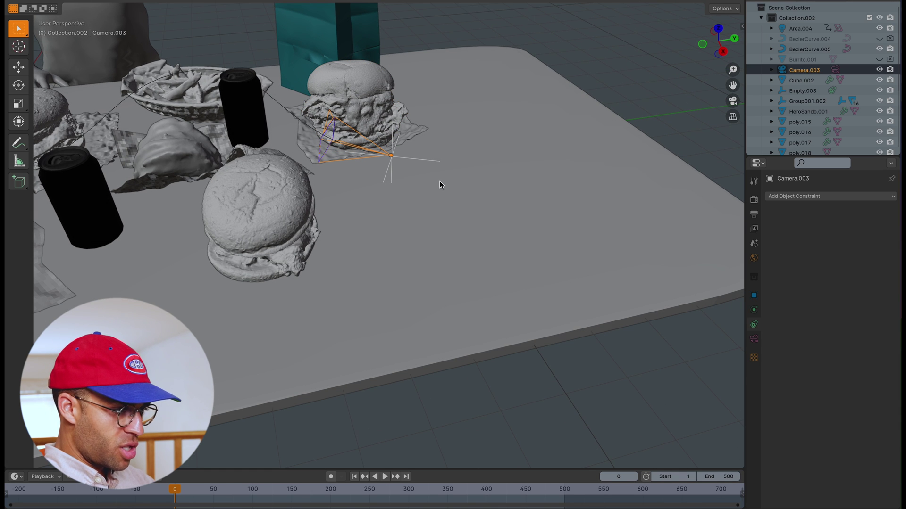
shift+click(411, 159)
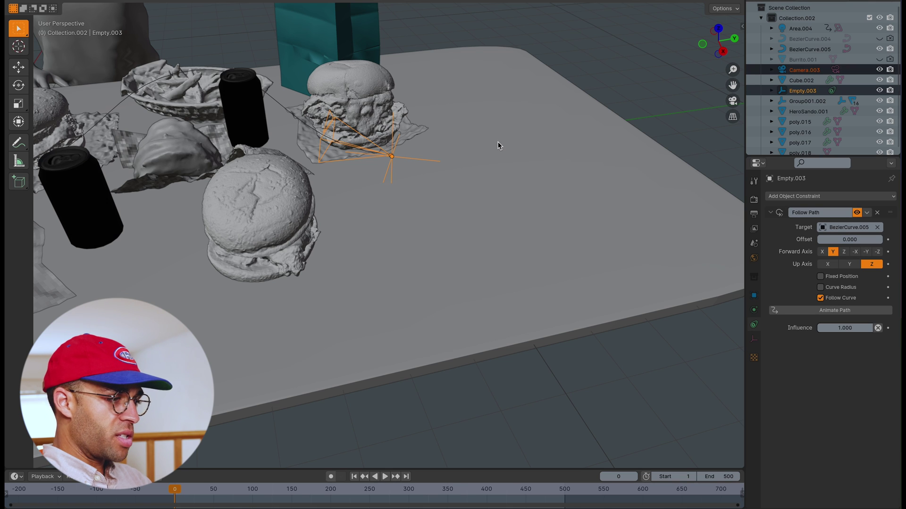
key(ctrl+p)
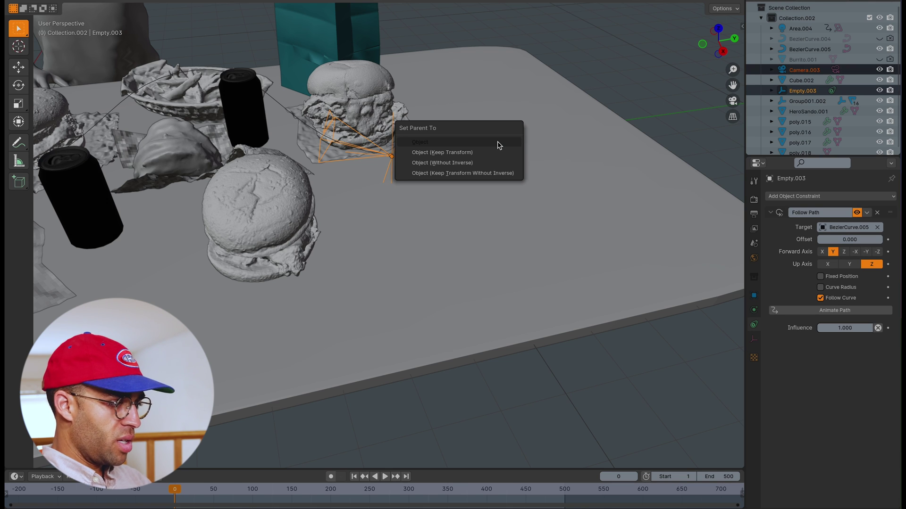
click(498, 143)
click(590, 40)
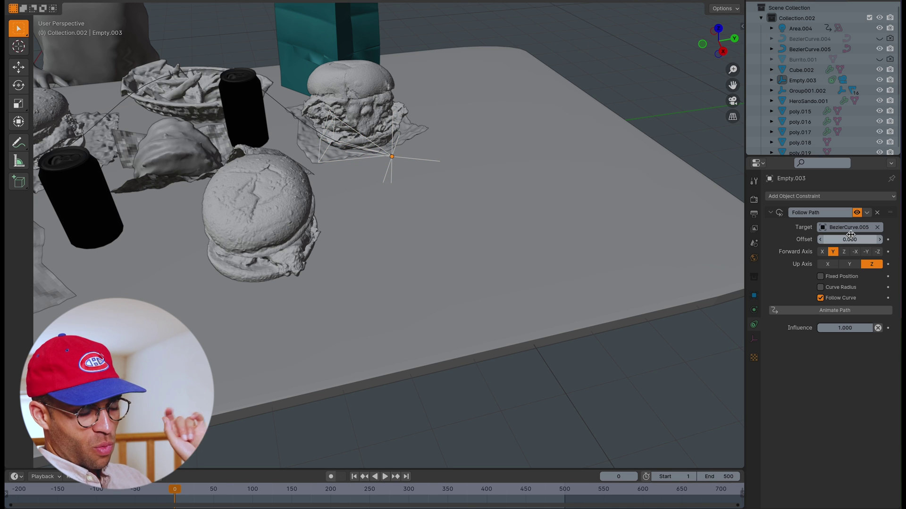
Scrub the empty's Follow Path offset to preview the parented camera travelling along the curve
drag(845, 242, 824, 242)
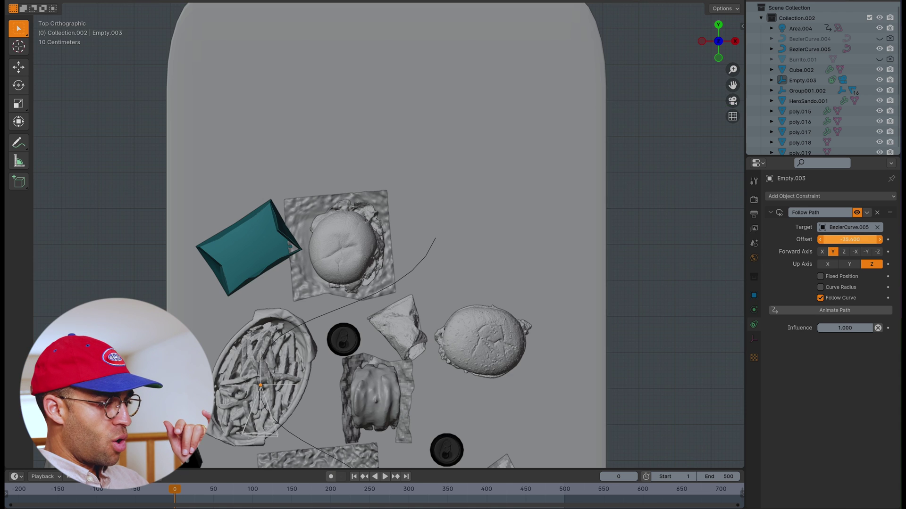
drag(824, 242, 793, 242)
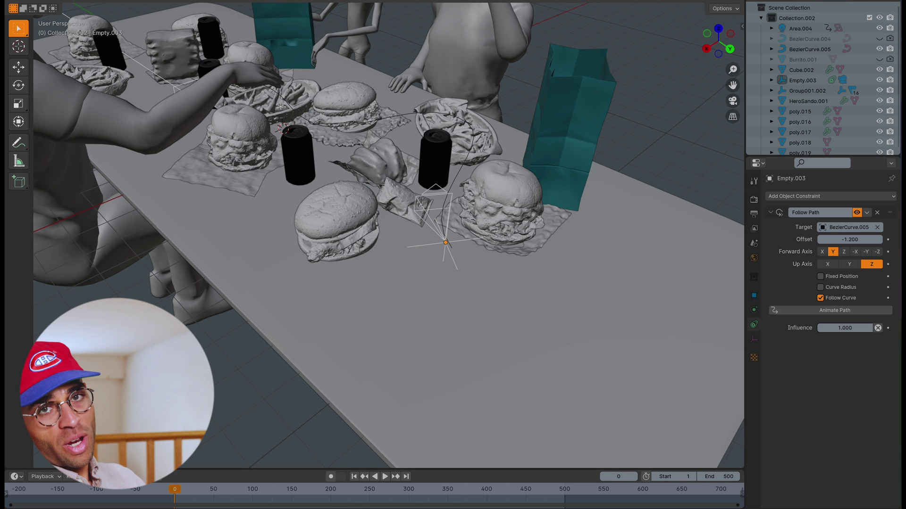
Set the Follow Path offset to 0, keyframe it at frame 0 and select the empty
click(850, 239)
text(0)
key(Return)
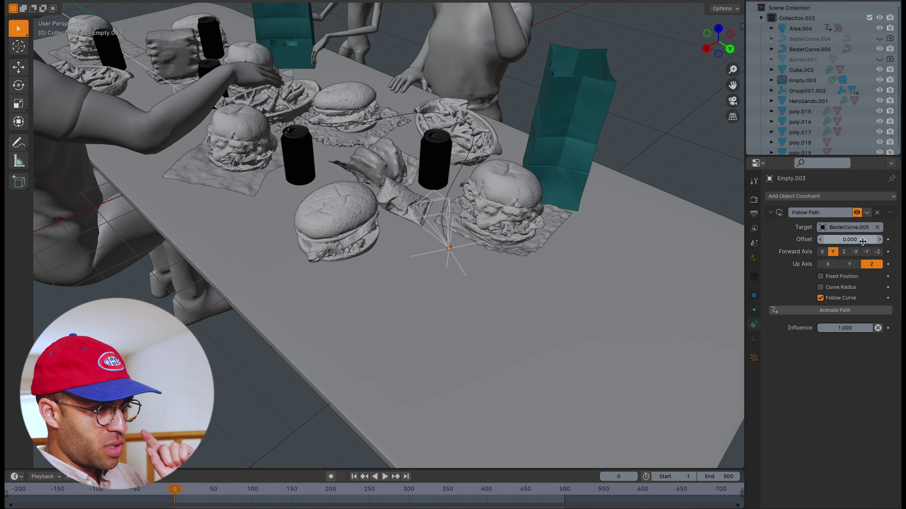
click(888, 240)
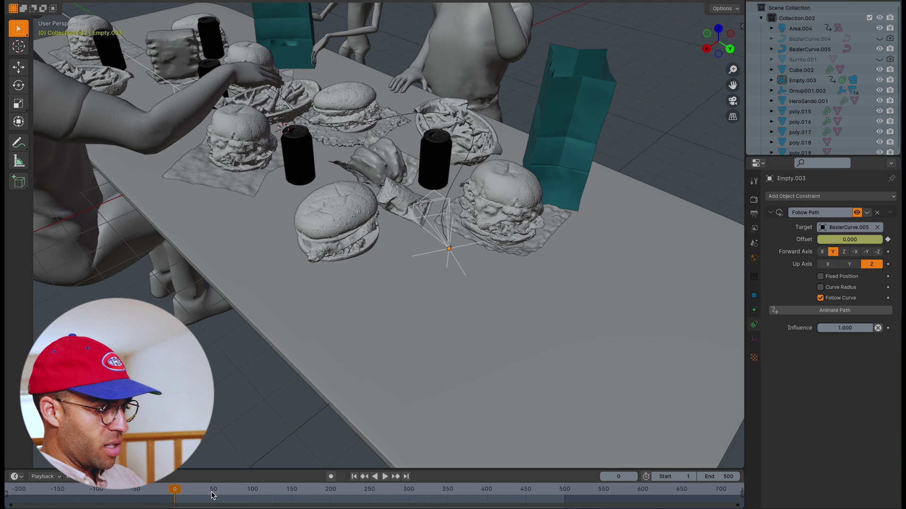
click(456, 262)
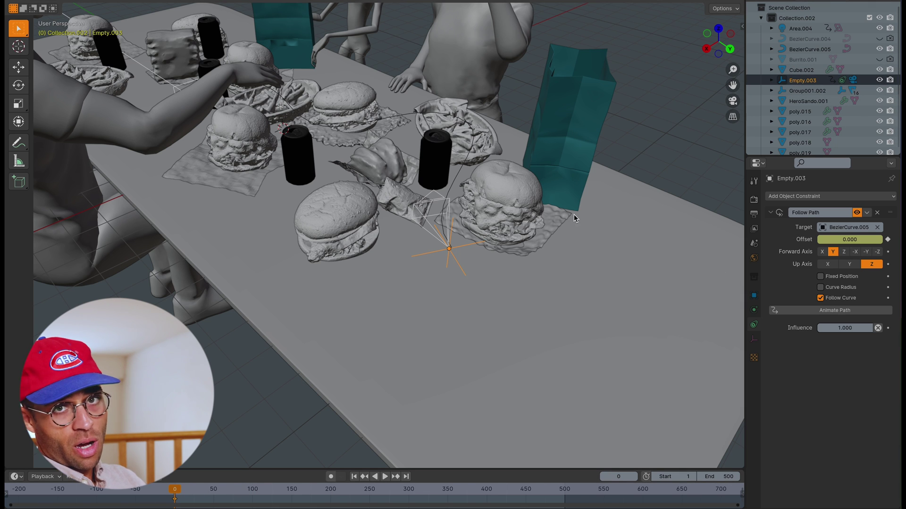
Go to frame 400, set the empty's Follow Path offset to -93.8 and keyframe it
drag(521, 499, 529, 493)
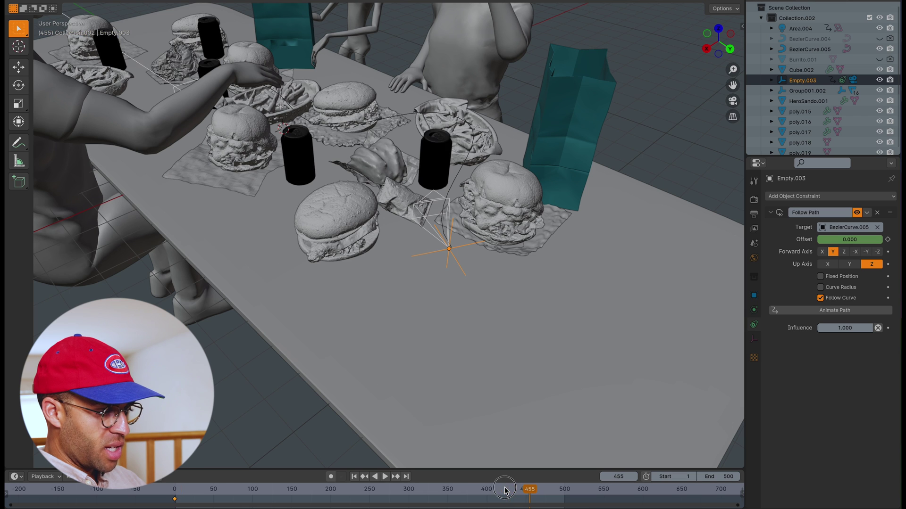
key(space)
click(475, 491)
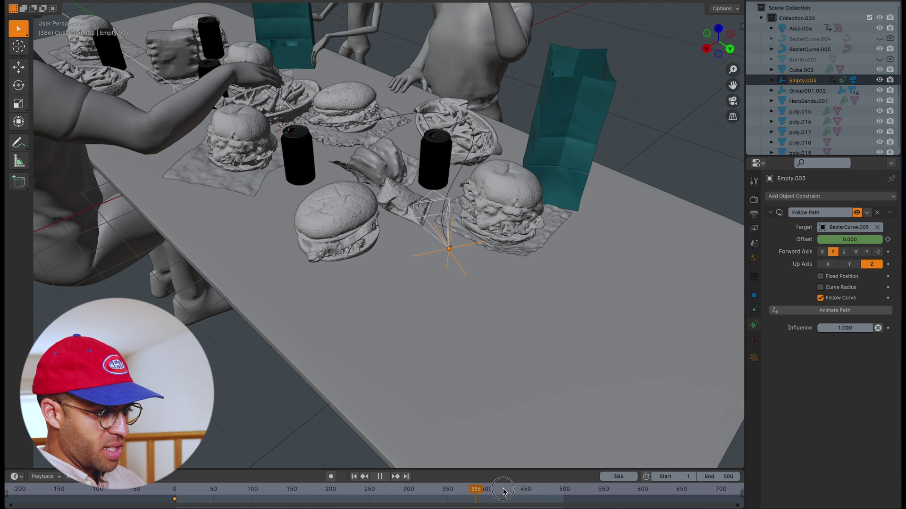
drag(501, 492, 487, 497)
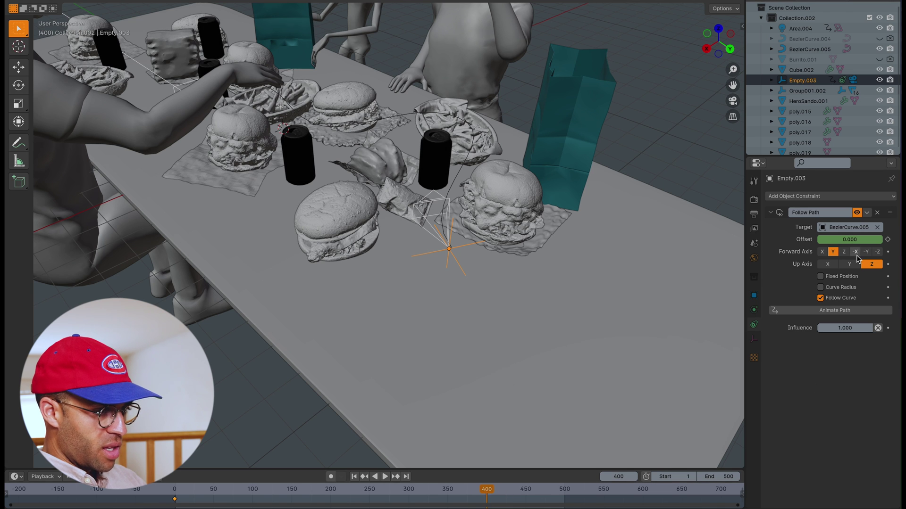
drag(733, 85, 427, 42)
middle_drag(426, 43, 468, 94)
drag(844, 239, 794, 239)
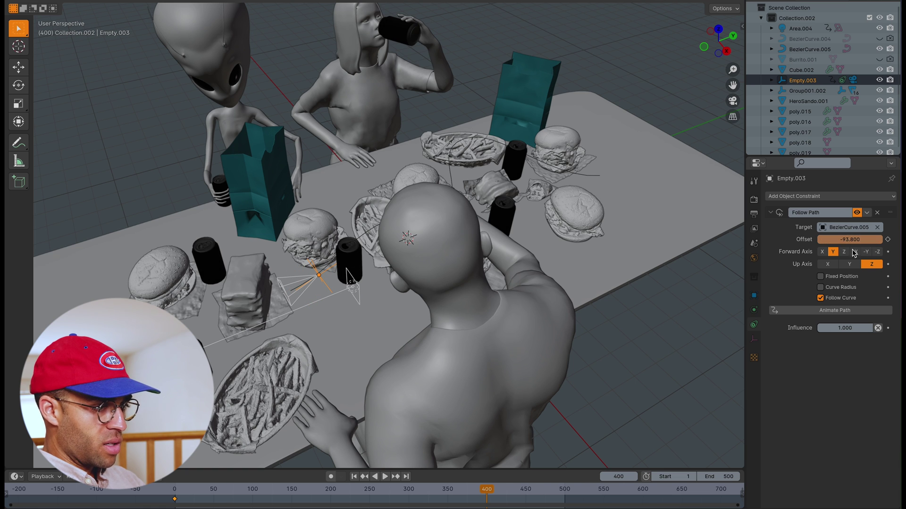
click(888, 239)
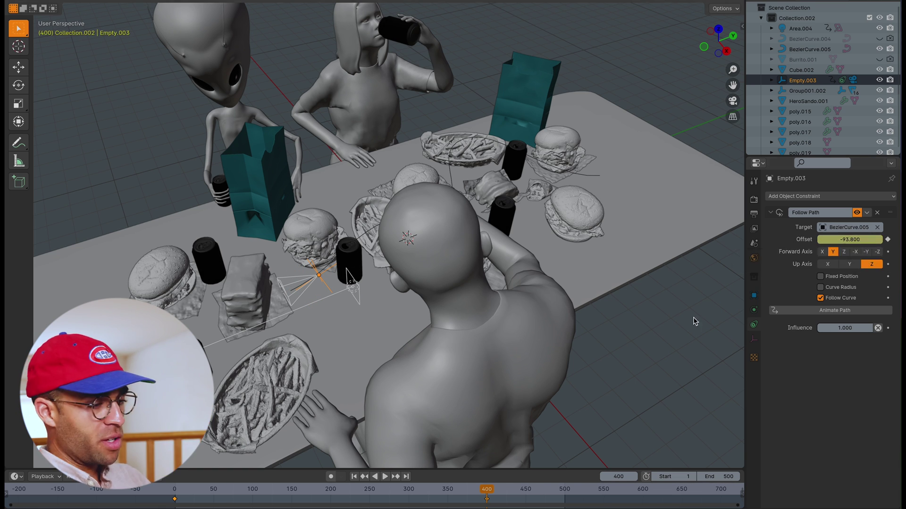
Return to frame 0 and play back the camera's movement along the curve
drag(417, 491, 175, 489)
key(space)
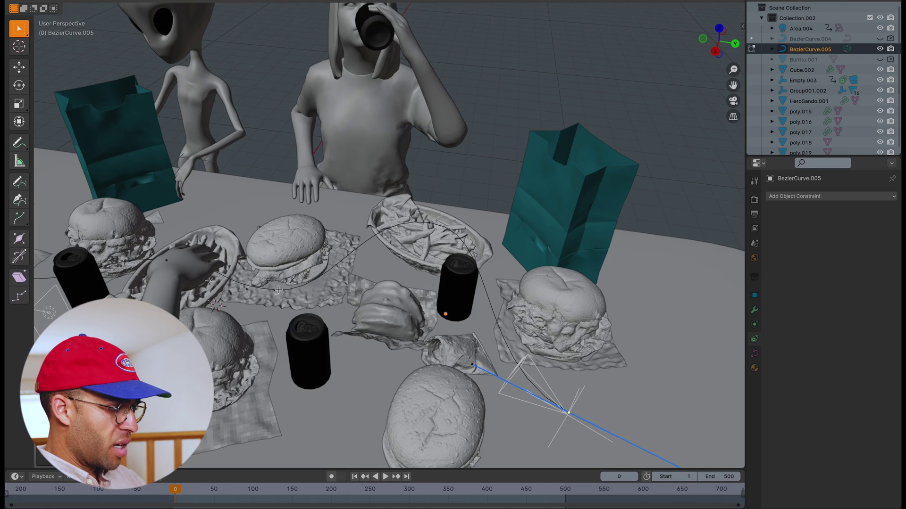
Lower a control point of the camera path curve by about 0.72 m along Z and leave curve editing
click(279, 289)
middle_drag(415, 304, 421, 265)
key(g)
key(z)
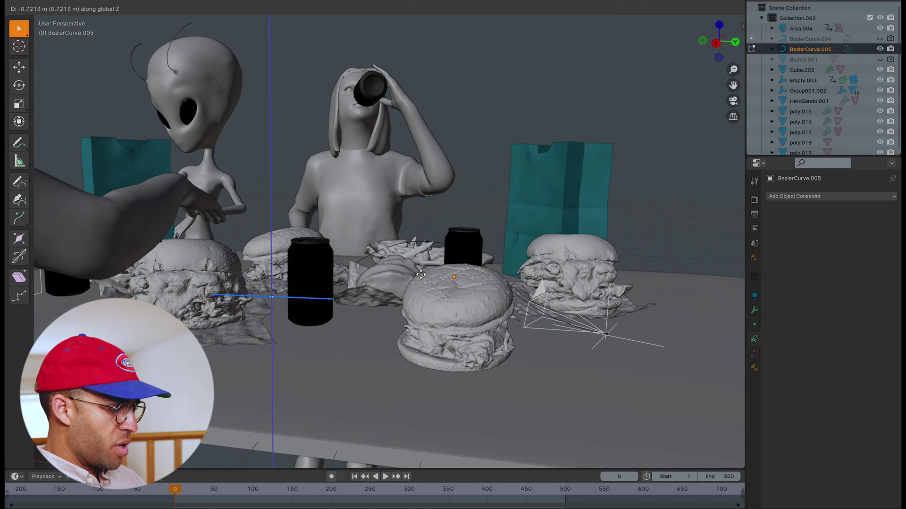
click(421, 274)
mouse_move(420, 274)
middle_down()
mouse_move(430, 262)
mouse_move(427, 297)
mouse_move(425, 262)
middle_up()
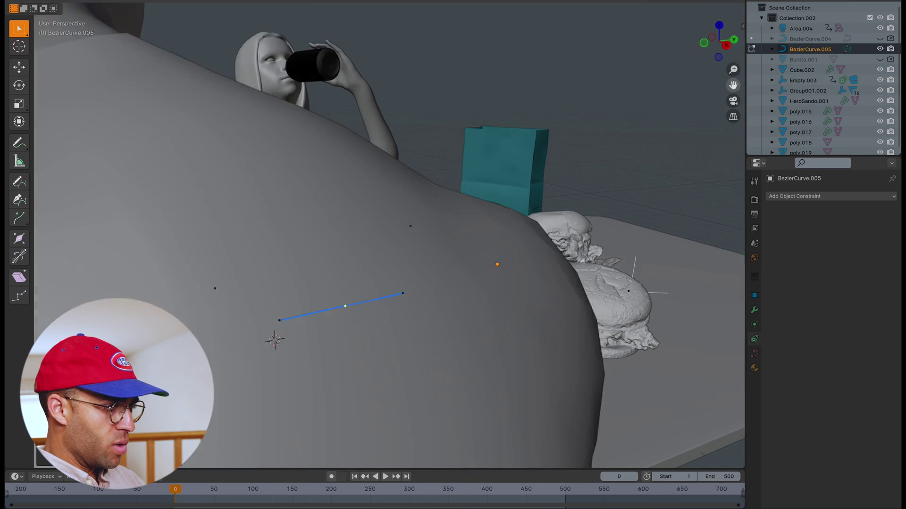
scroll(372, 236, down, 2)
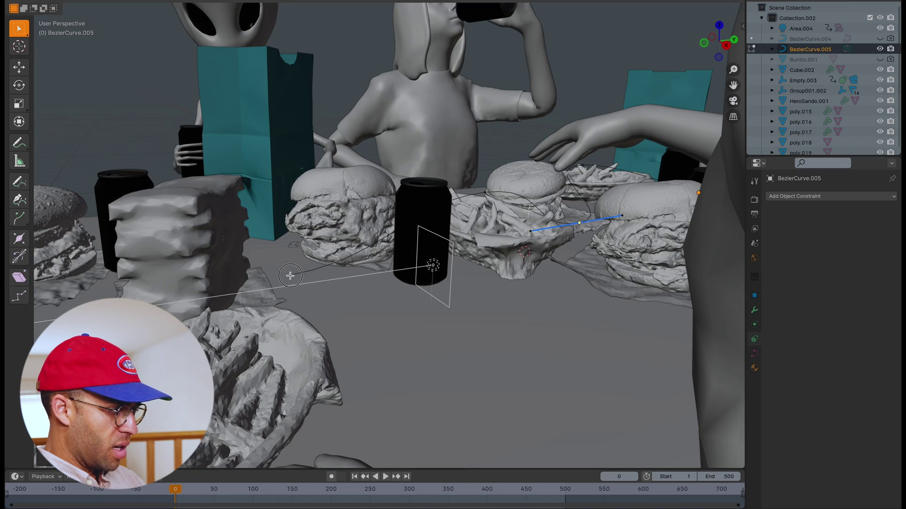
click(291, 275)
middle_drag(421, 211, 422, 208)
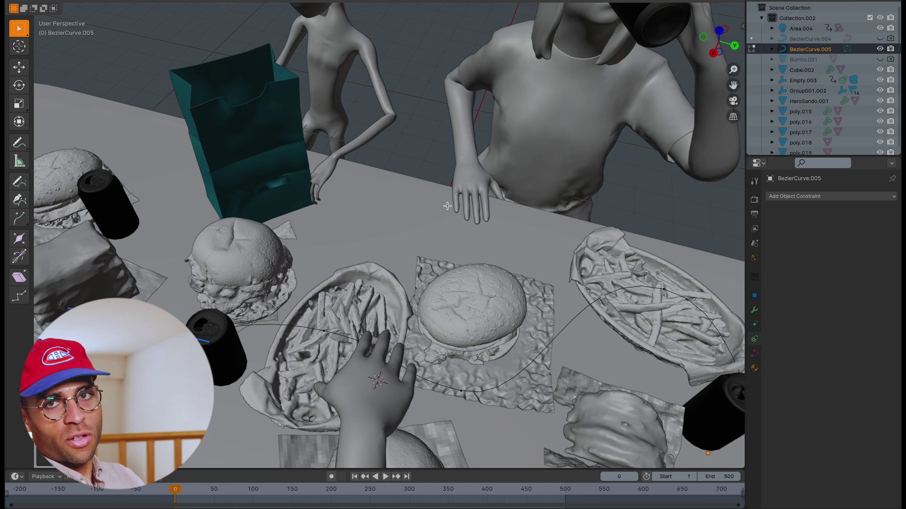
key(Tab)
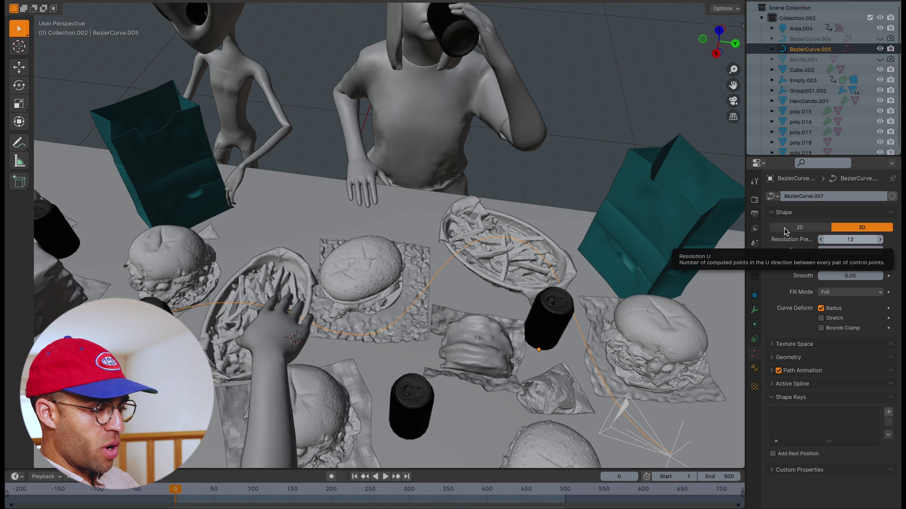
Raise the Bezier curve's preview resolution to 34 for a smoother camera path
scroll(731, 80, up, 5)
drag(733, 85, 677, 54)
drag(733, 68, 737, 101)
shift+middle_drag(561, 110, 536, 214)
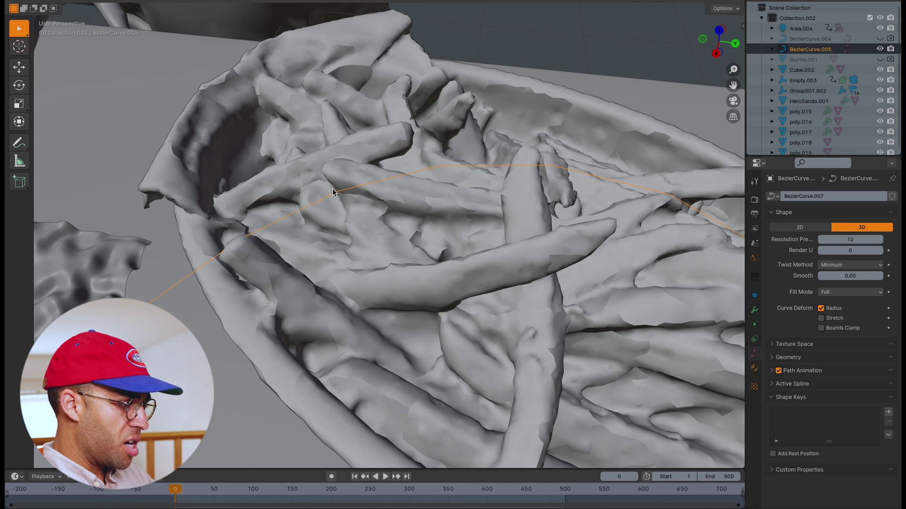
drag(733, 69, 506, 2)
drag(733, 85, 733, 141)
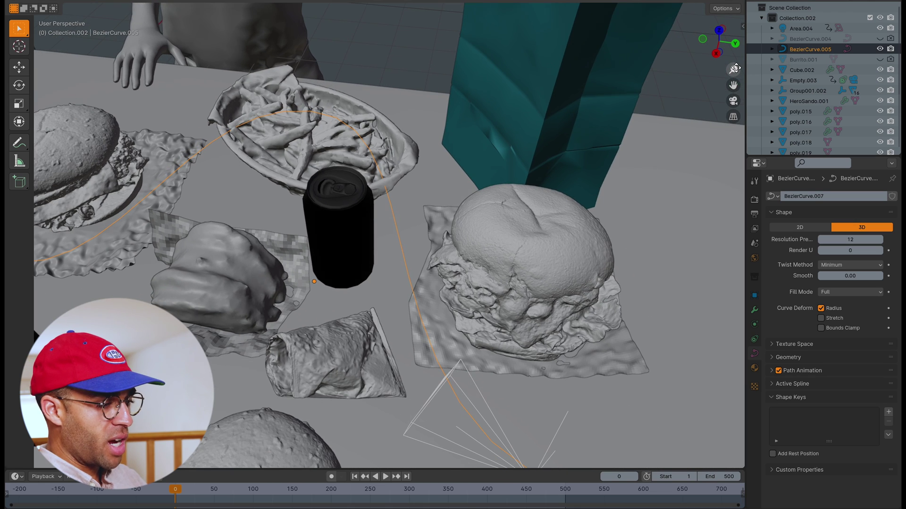
drag(733, 69, 733, 19)
click(847, 241)
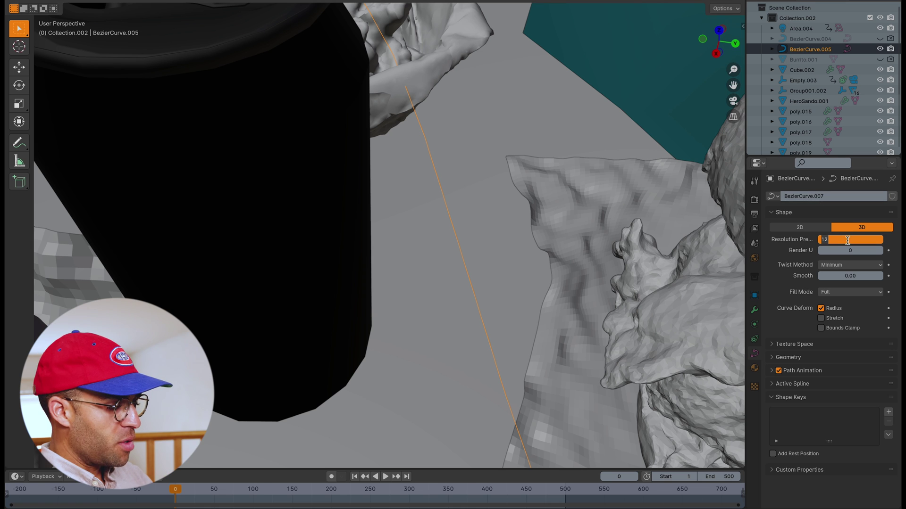
key(Return)
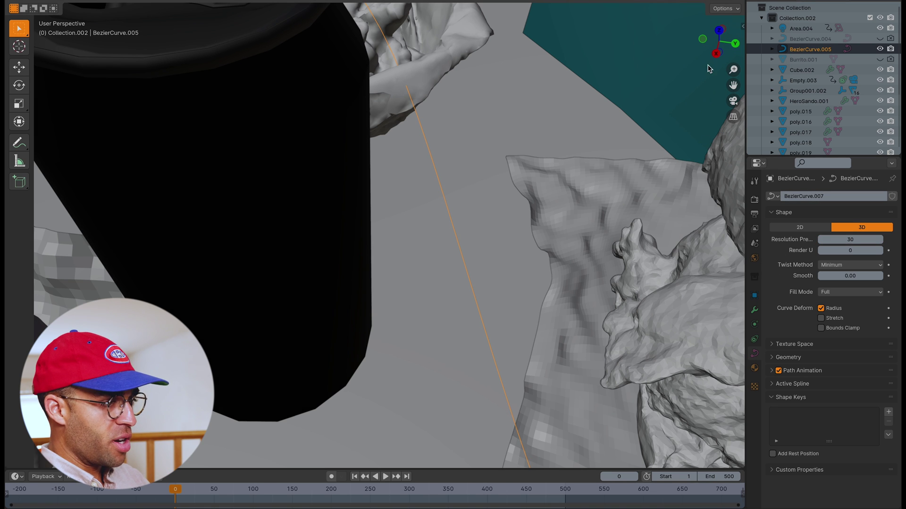
drag(733, 85, 856, 239)
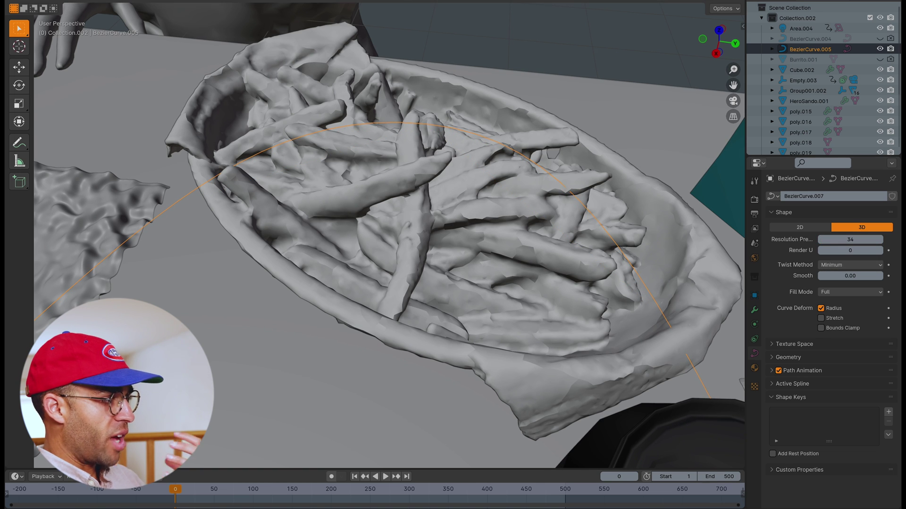
click(25, 1)
click(51, 50)
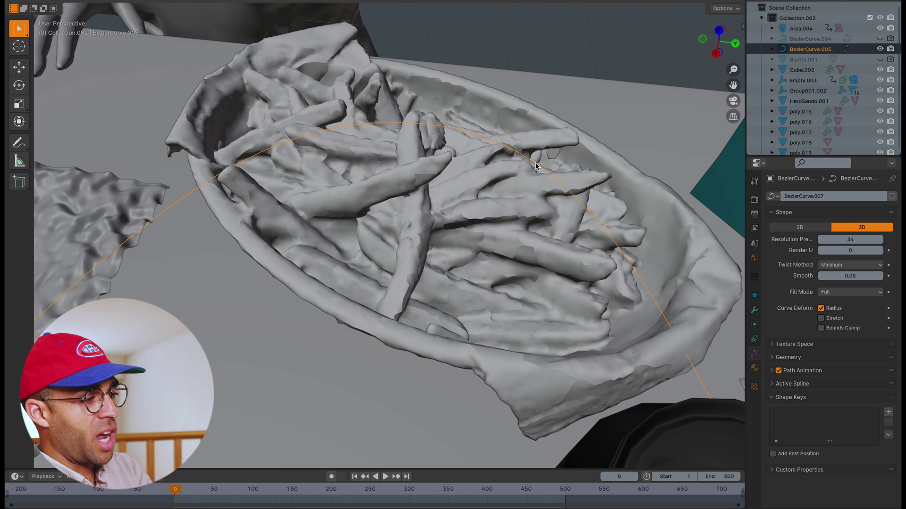
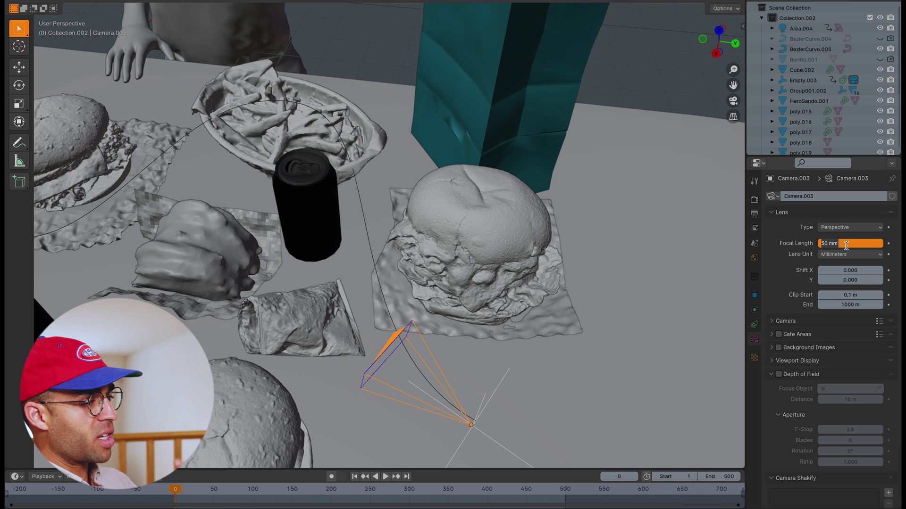
Try a 24 mm focal length on the camera and settle on 20 mm
text(24)
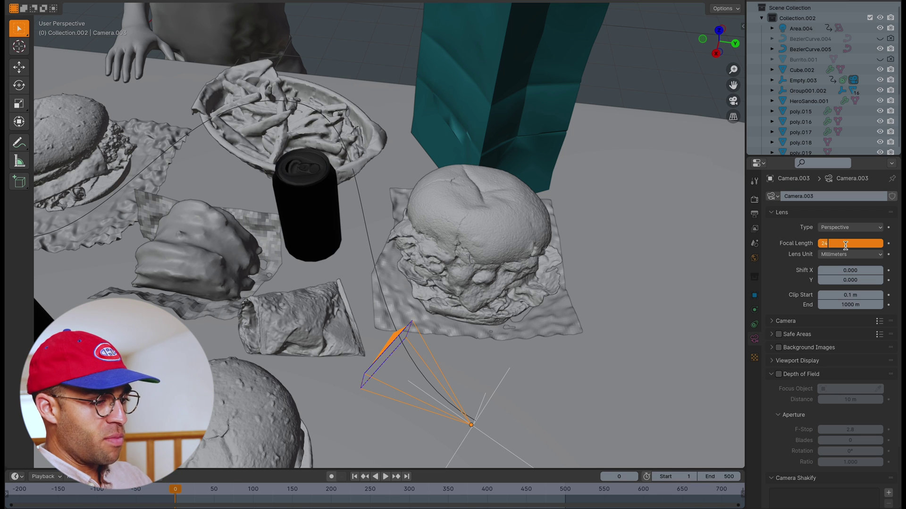
key(Return)
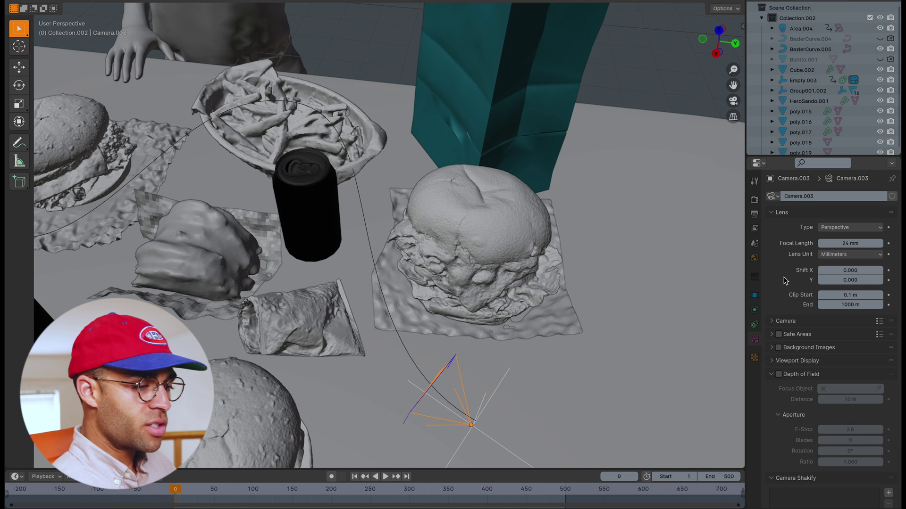
double_click(838, 244)
text(20)
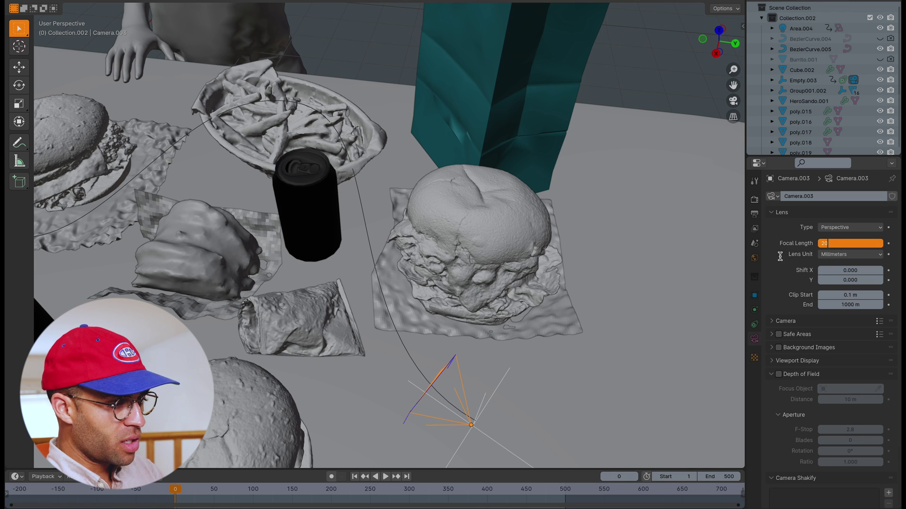
key(Return)
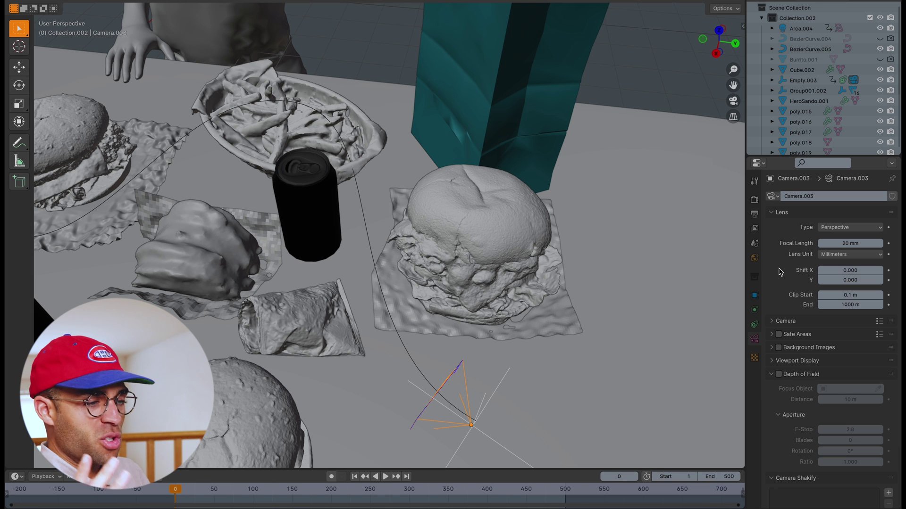
Look through the camera and compare focal lengths of 50 mm and 24 mm, returning to 20 mm
key(KP_0)
double_click(849, 243)
text(50)
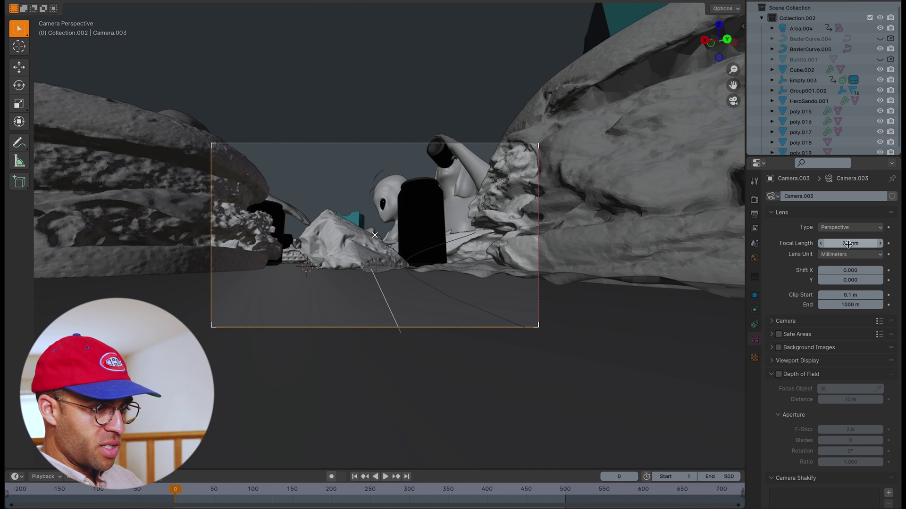
key(Return)
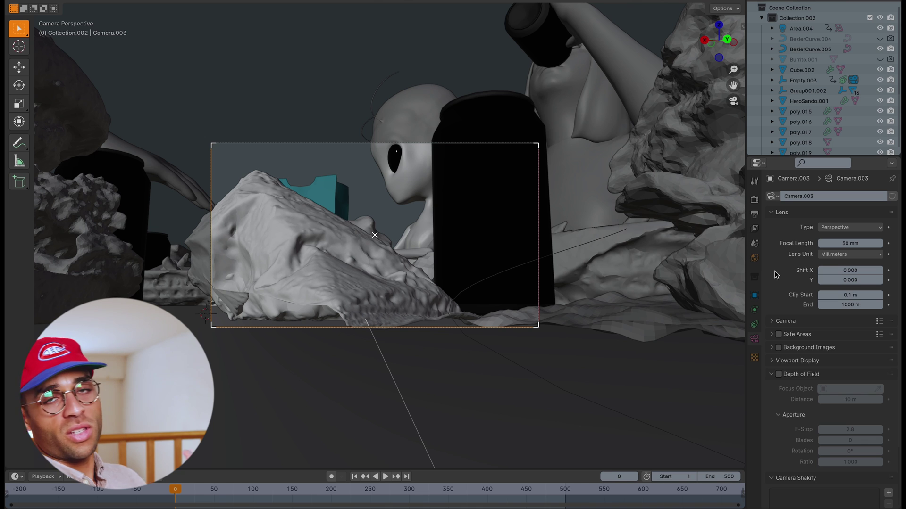
double_click(849, 243)
text(24)
key(Return)
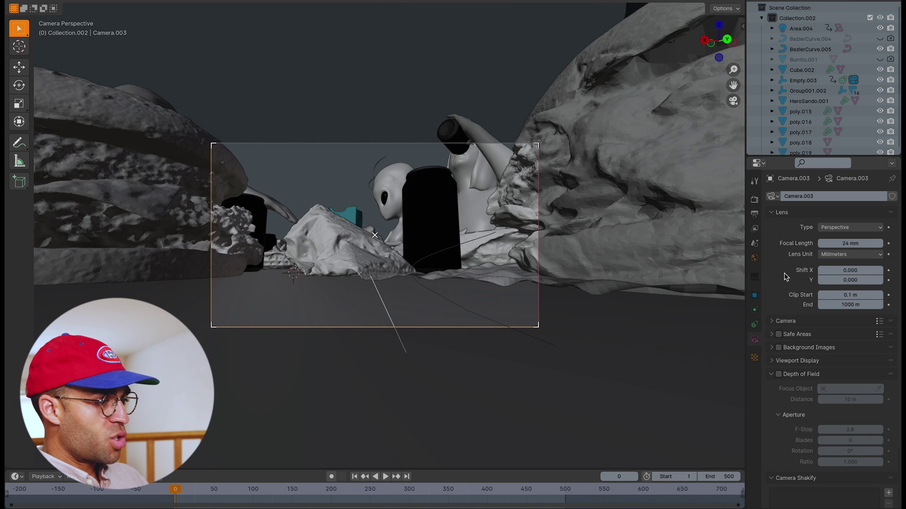
double_click(842, 243)
text(20)
key(Return)
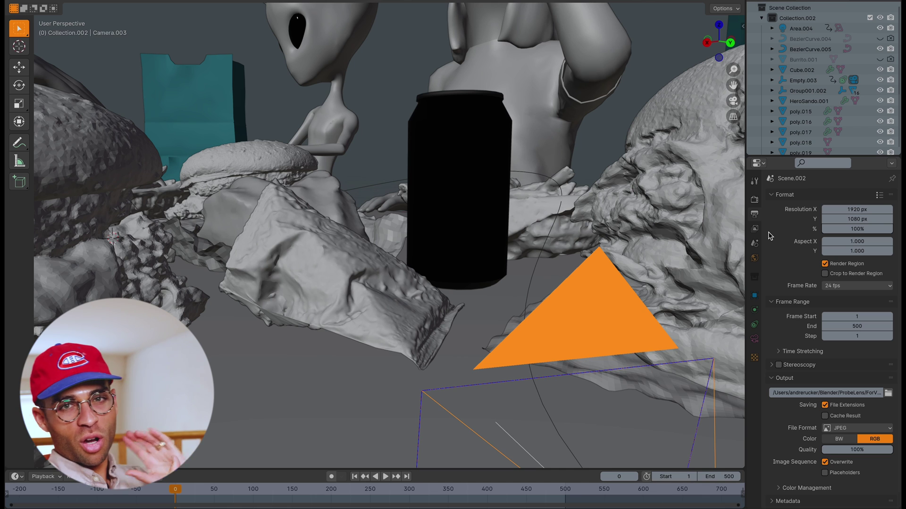
Check the viewport's clipping range and edit the camera's Clip Start distance
click(755, 339)
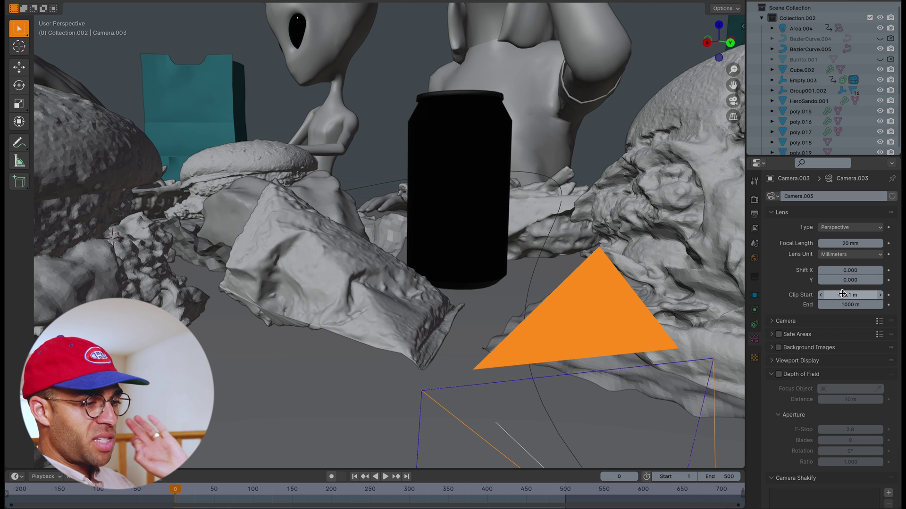
key(n)
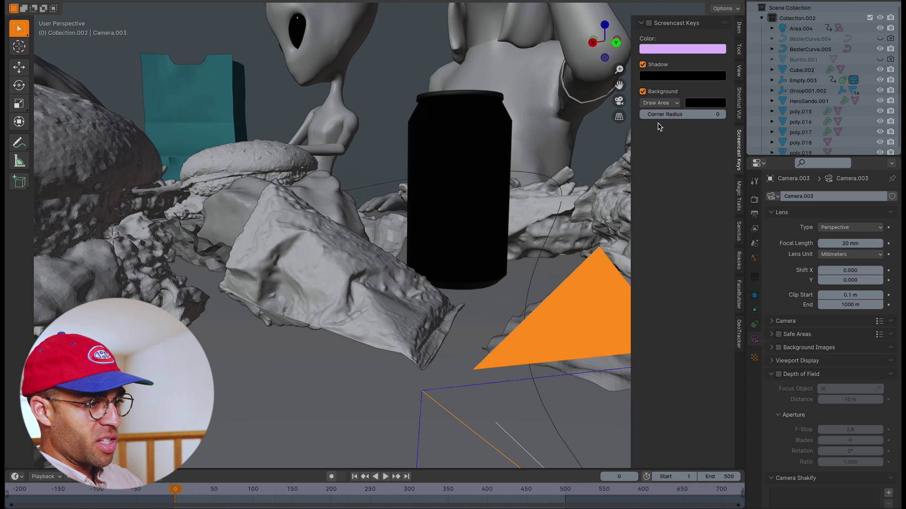
click(739, 71)
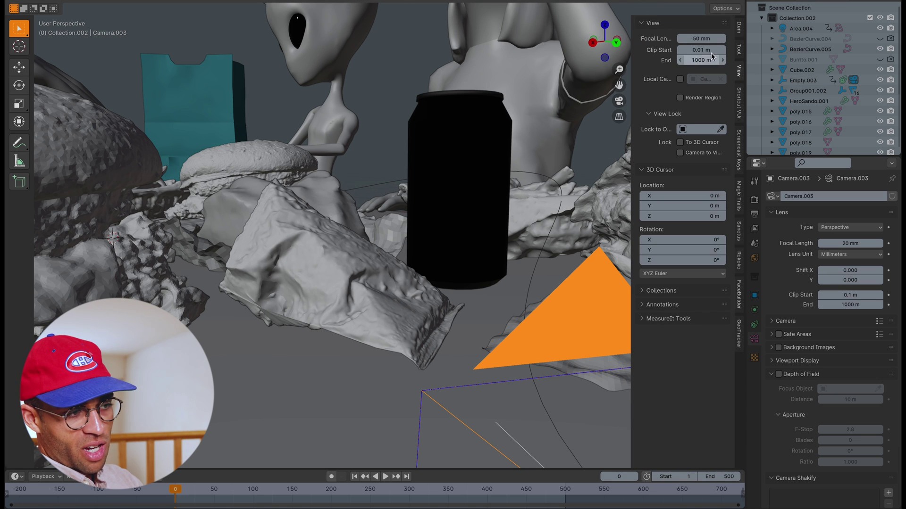
key(n)
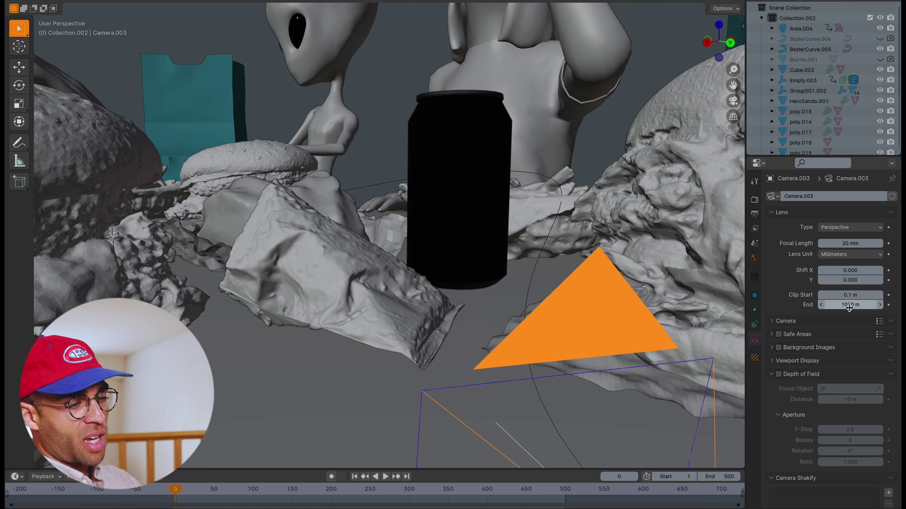
key(n)
key(n)
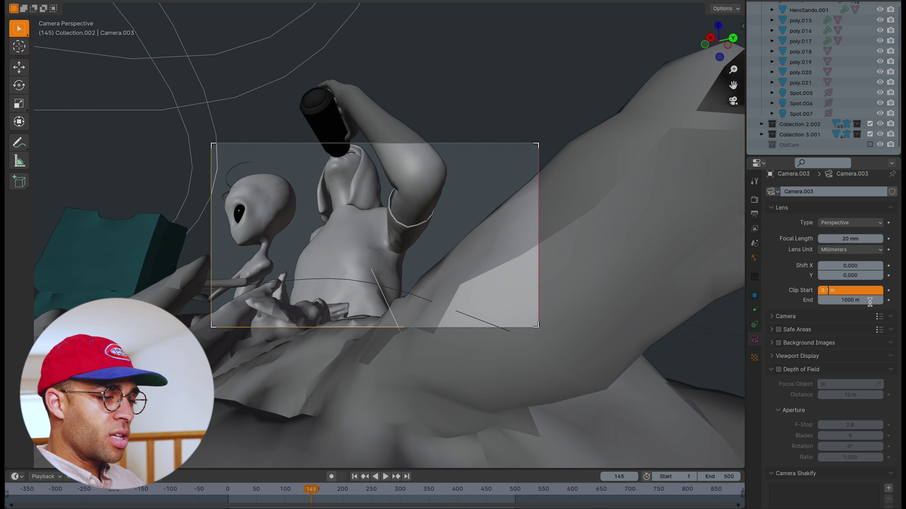
key(Left)
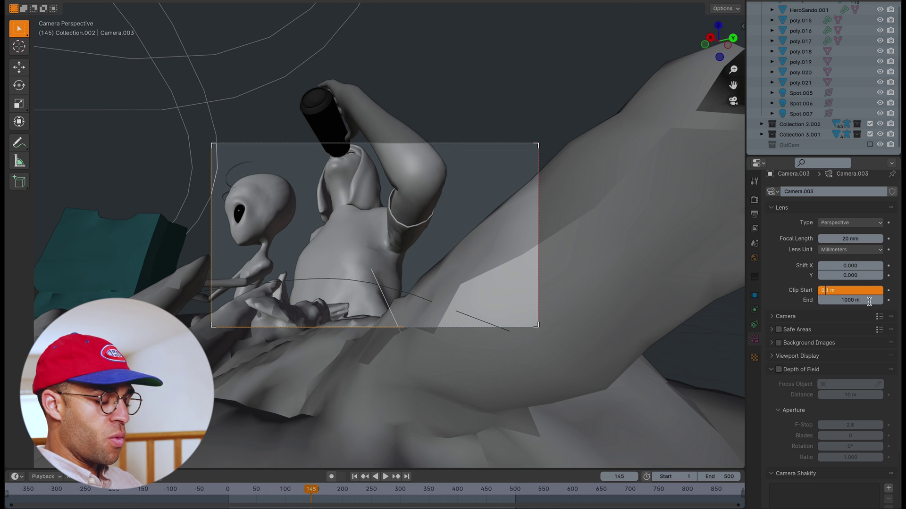
key(Return)
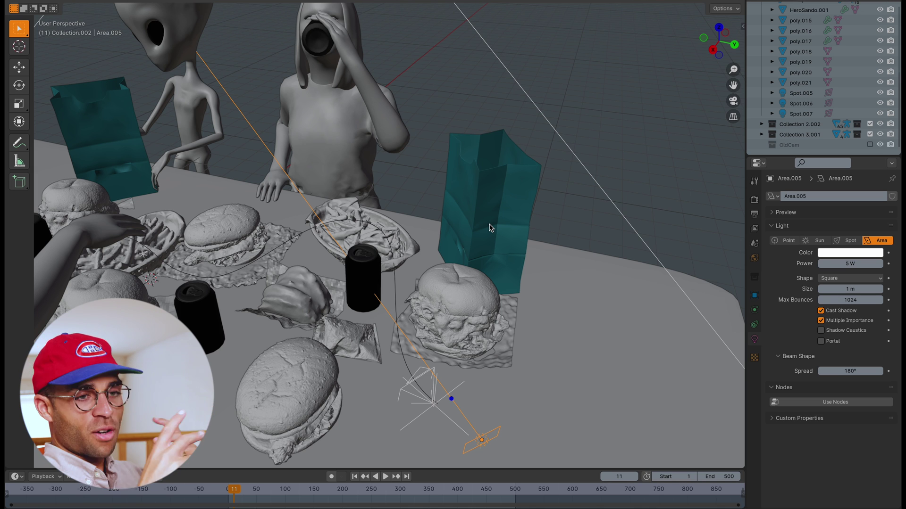
middle_drag(464, 243, 454, 230)
key(shift+a)
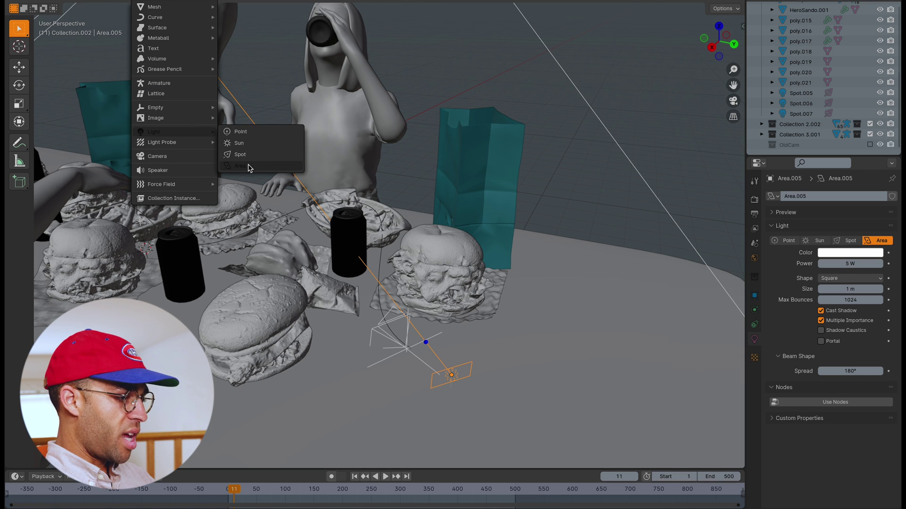
middle_drag(635, 229, 646, 117)
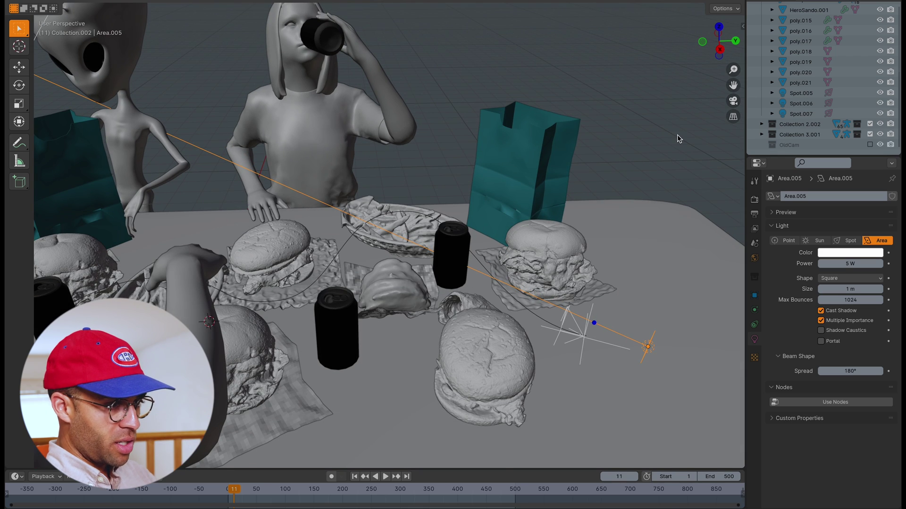
Parent the Area.005 light to Camera.003 using the Object option so it travels along with the camera
middle_drag(678, 135, 677, 133)
click(719, 30)
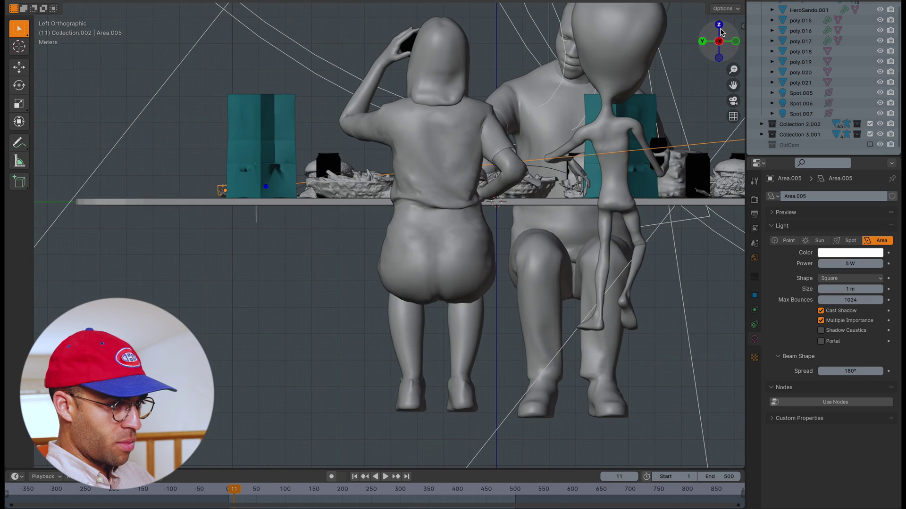
middle_drag(610, 168, 577, 173)
scroll(558, 160, up, 6)
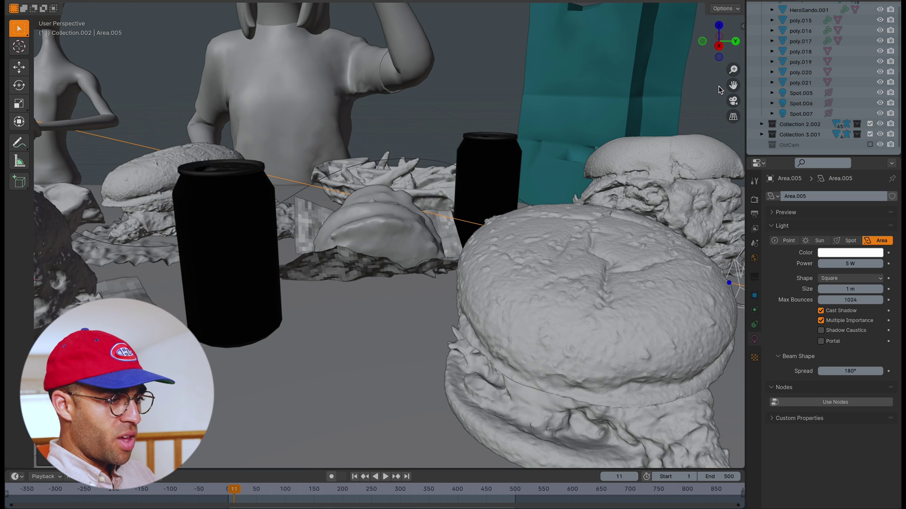
drag(731, 85, 484, 44)
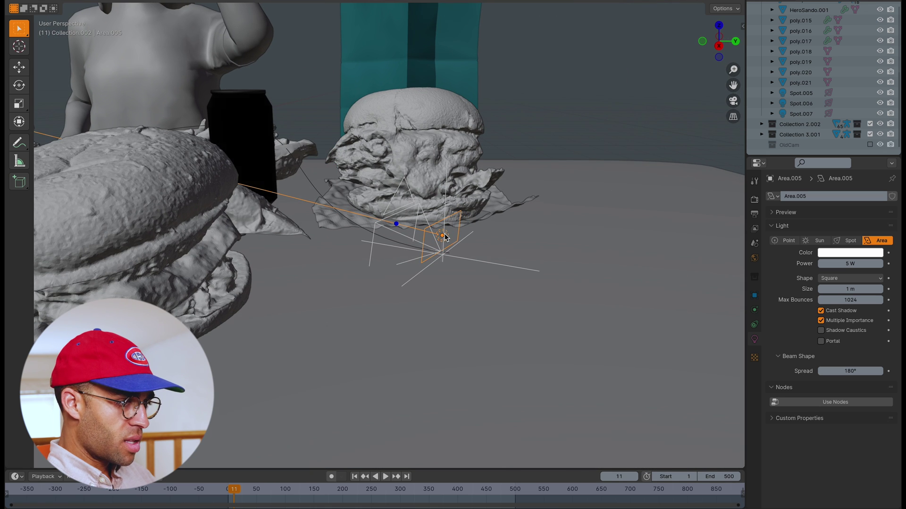
scroll(835, 85, up, 6)
middle_drag(445, 193, 516, 219)
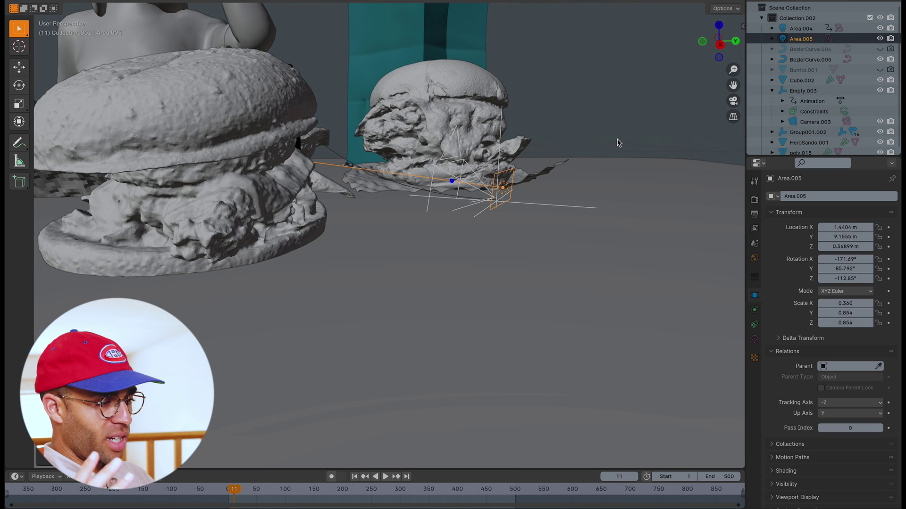
shift+click(443, 157)
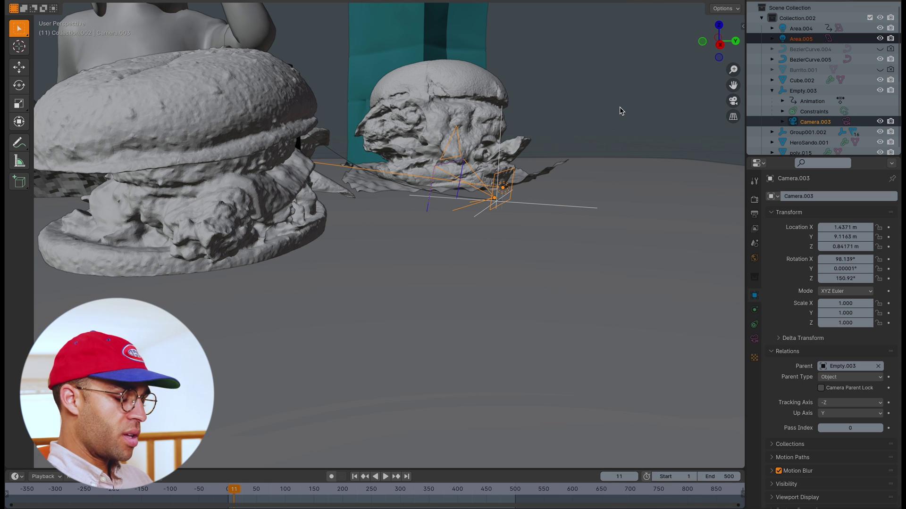
key(ctrl+p)
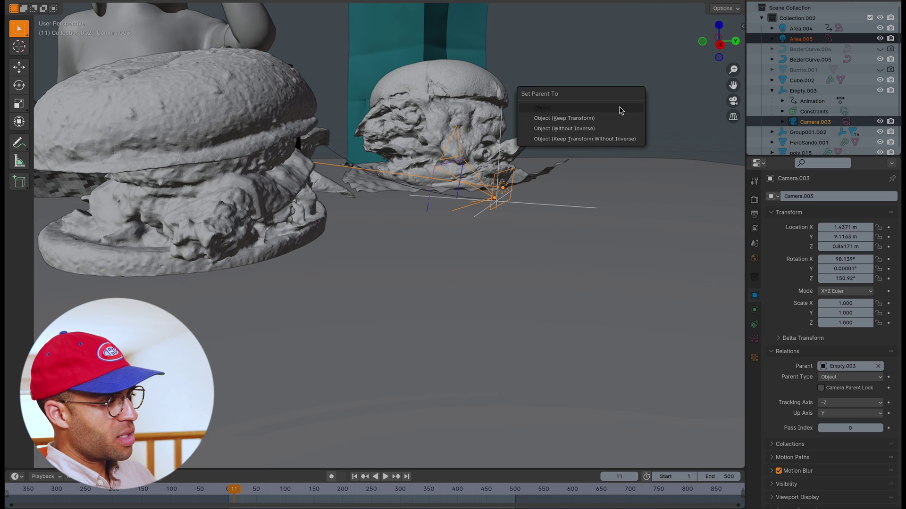
click(621, 111)
click(579, 77)
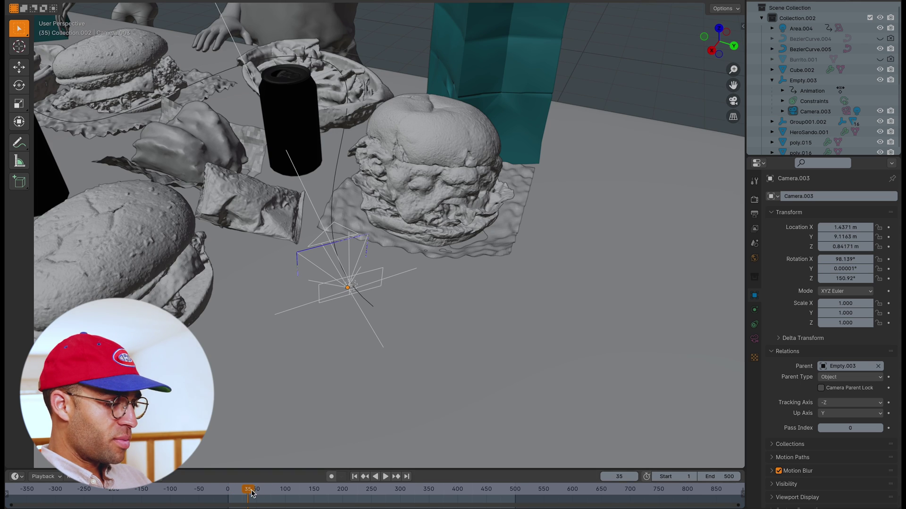
Scrub the animation to frame 84 to check that the light follows the camera, and look through the camera
drag(251, 493, 277, 493)
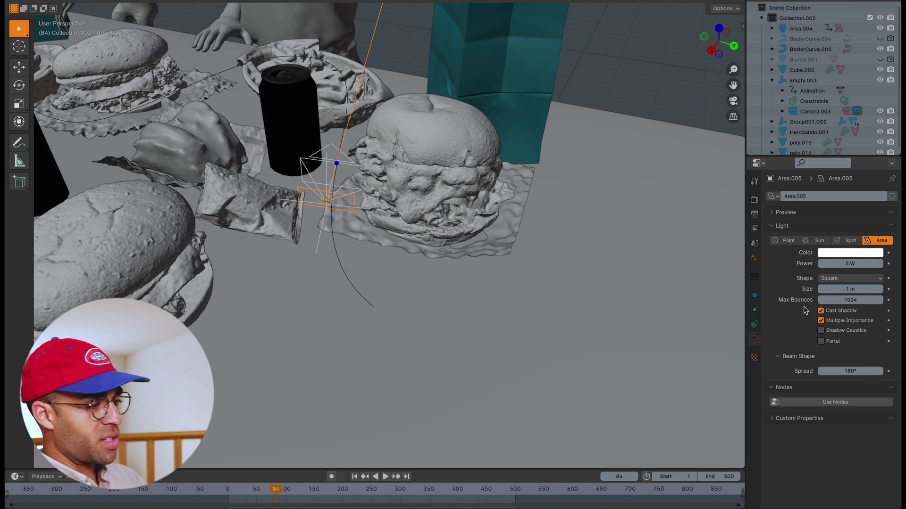
key(Up)
click(733, 101)
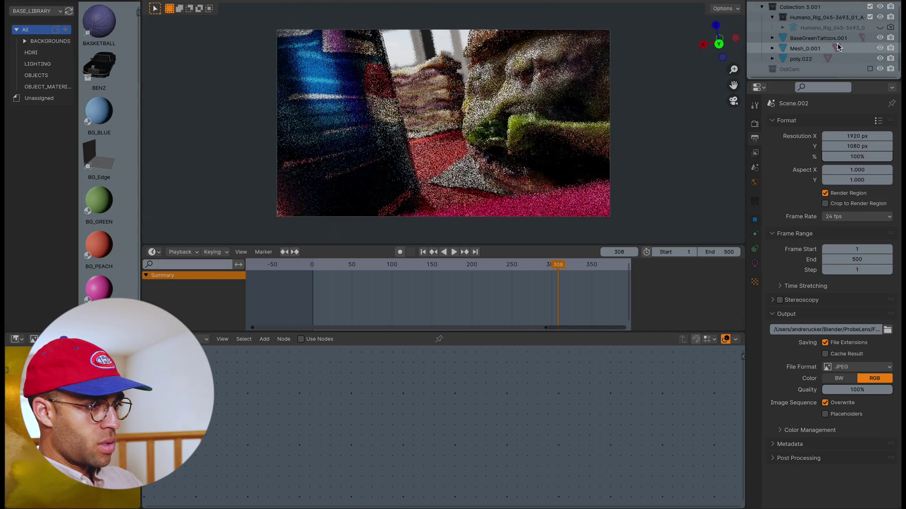
Hide and show the camera's attached area light to compare the rendered view with and without it
scroll(848, 35, down, 5)
scroll(848, 38, up, 10)
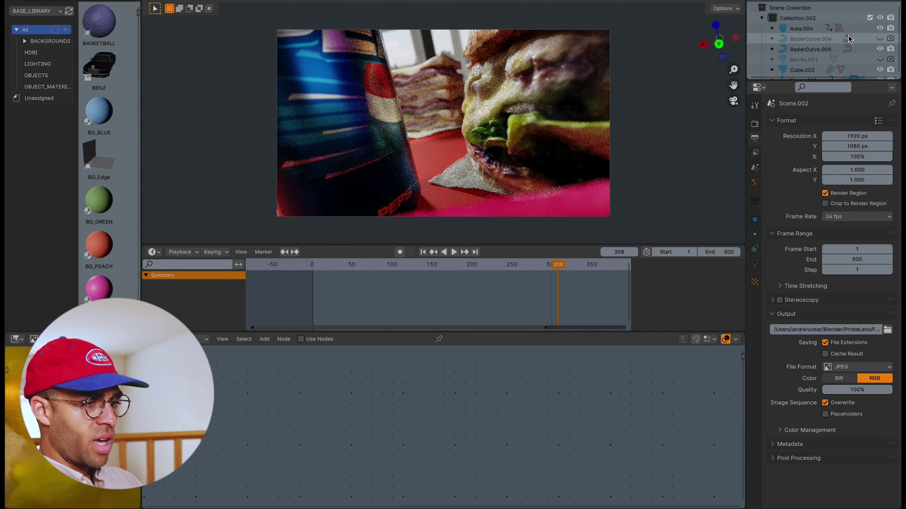
click(880, 36)
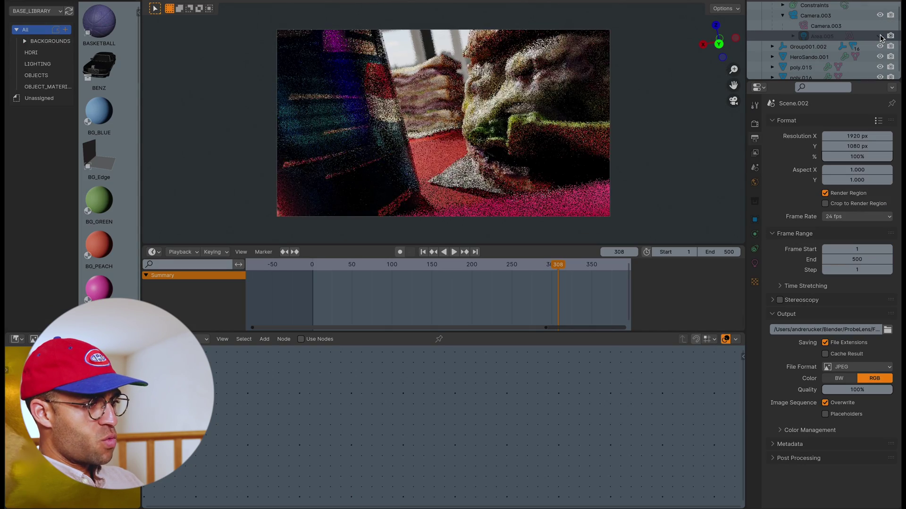
click(879, 36)
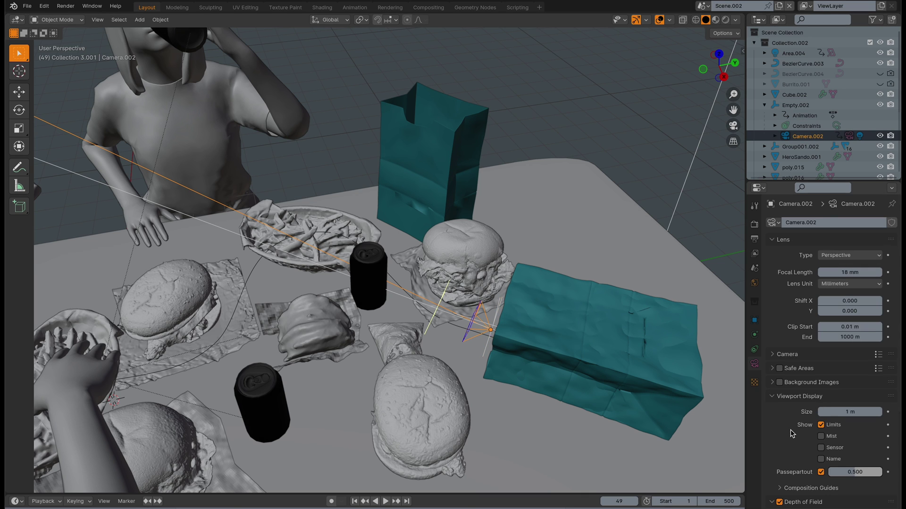
Review Camera.002's depth of field settings, including the focus distance and the aperture's F-Stop
scroll(791, 433, up, 3)
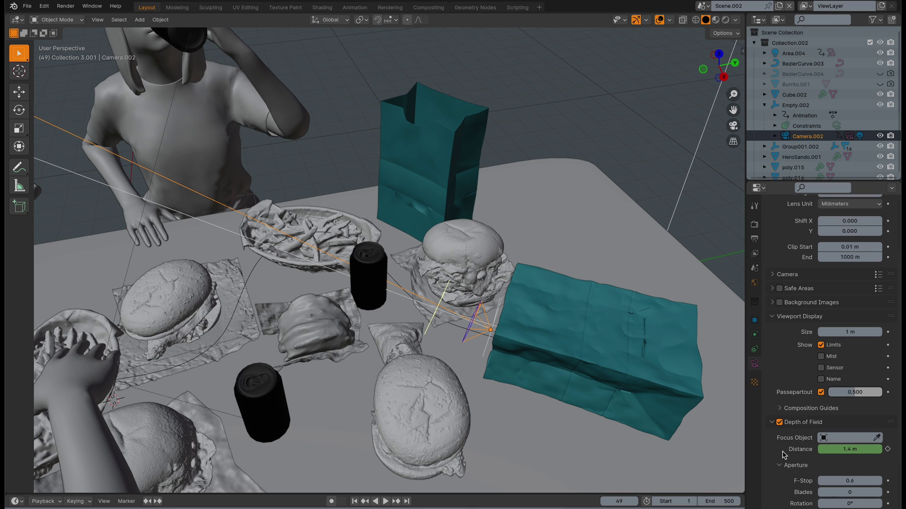
scroll(783, 455, down, 5)
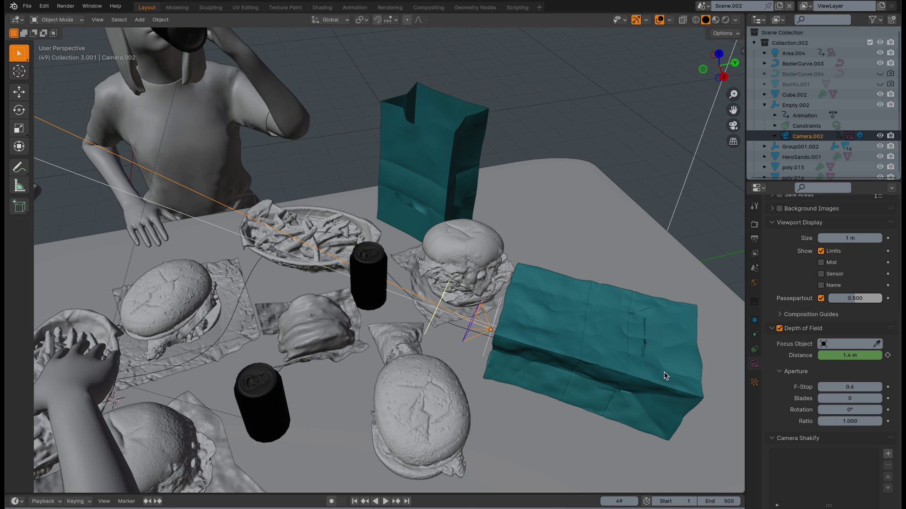
scroll(788, 330, up, 3)
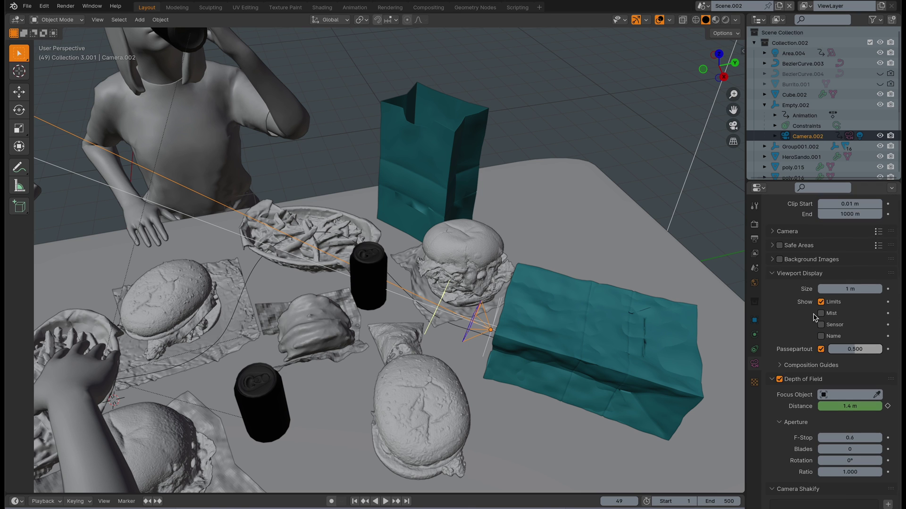